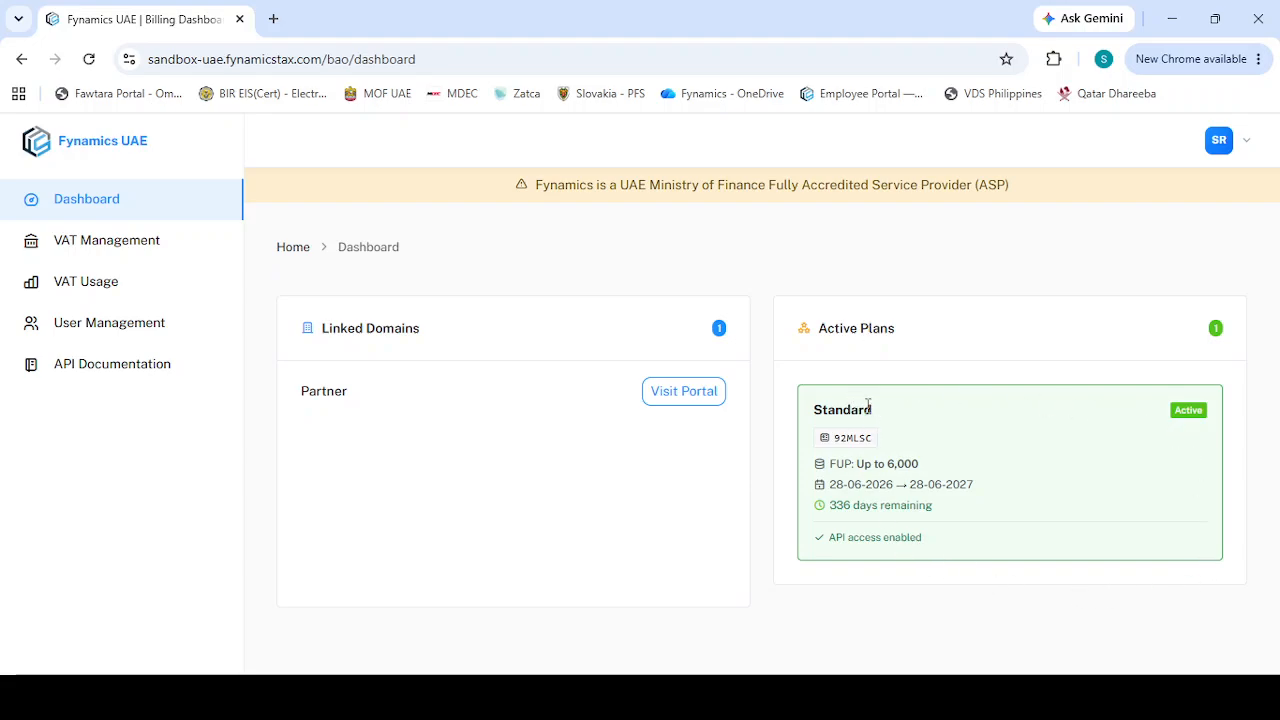
Examine the active Standard plan card on the dashboard
double_click(860, 448)
click(866, 451)
double_click(838, 538)
click(918, 553)
double_click(884, 459)
click(897, 464)
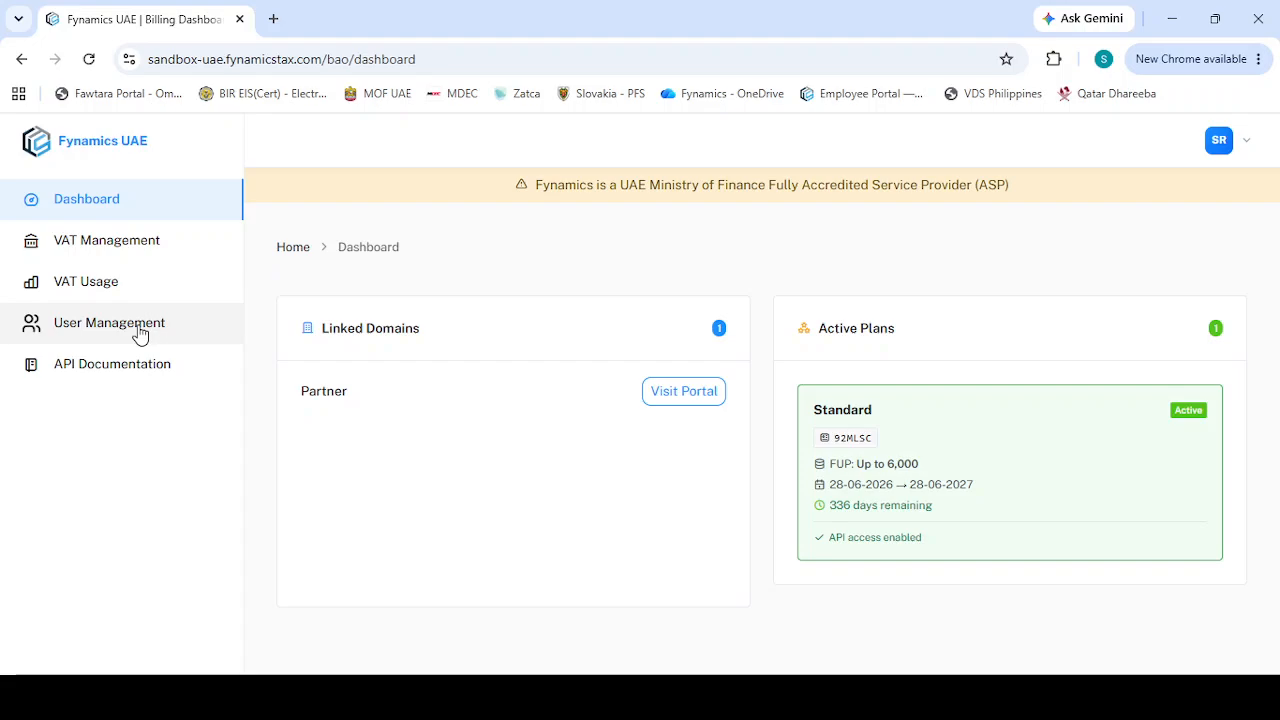
Start adding a new VAT under VAT Management and choose the Standard — Up to 6,000 billing plan
click(134, 252)
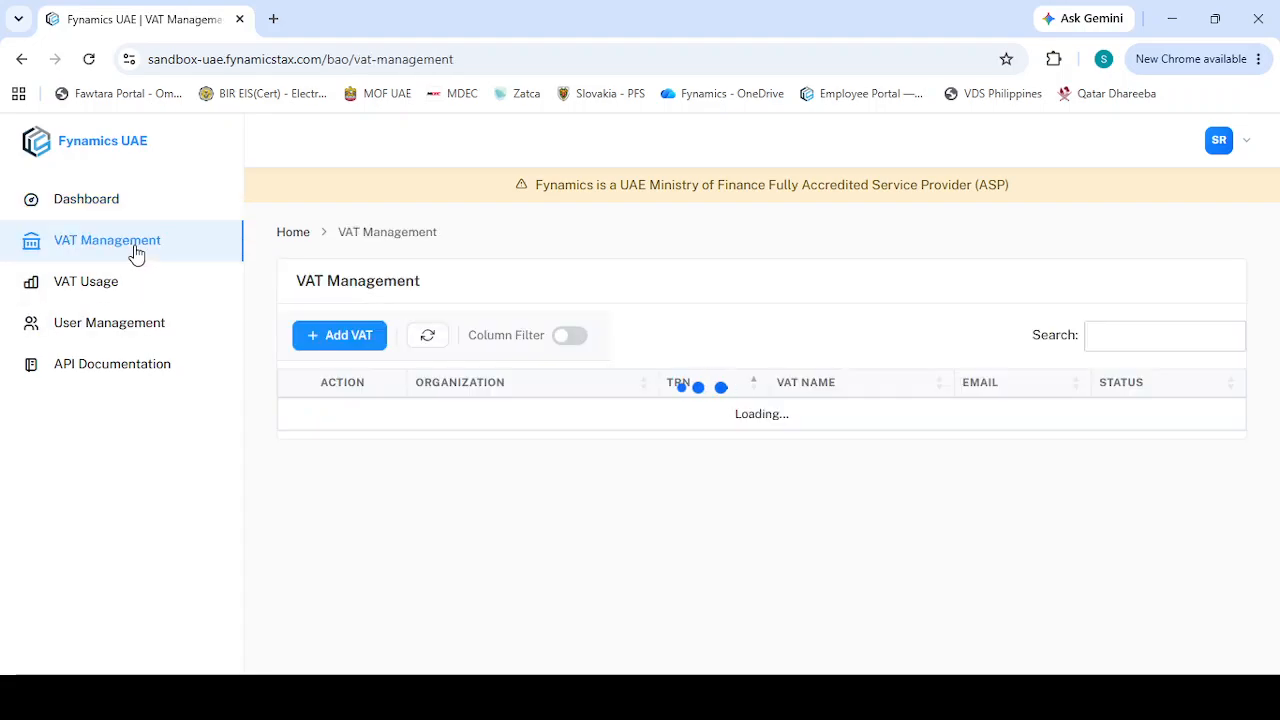
click(345, 337)
click(437, 366)
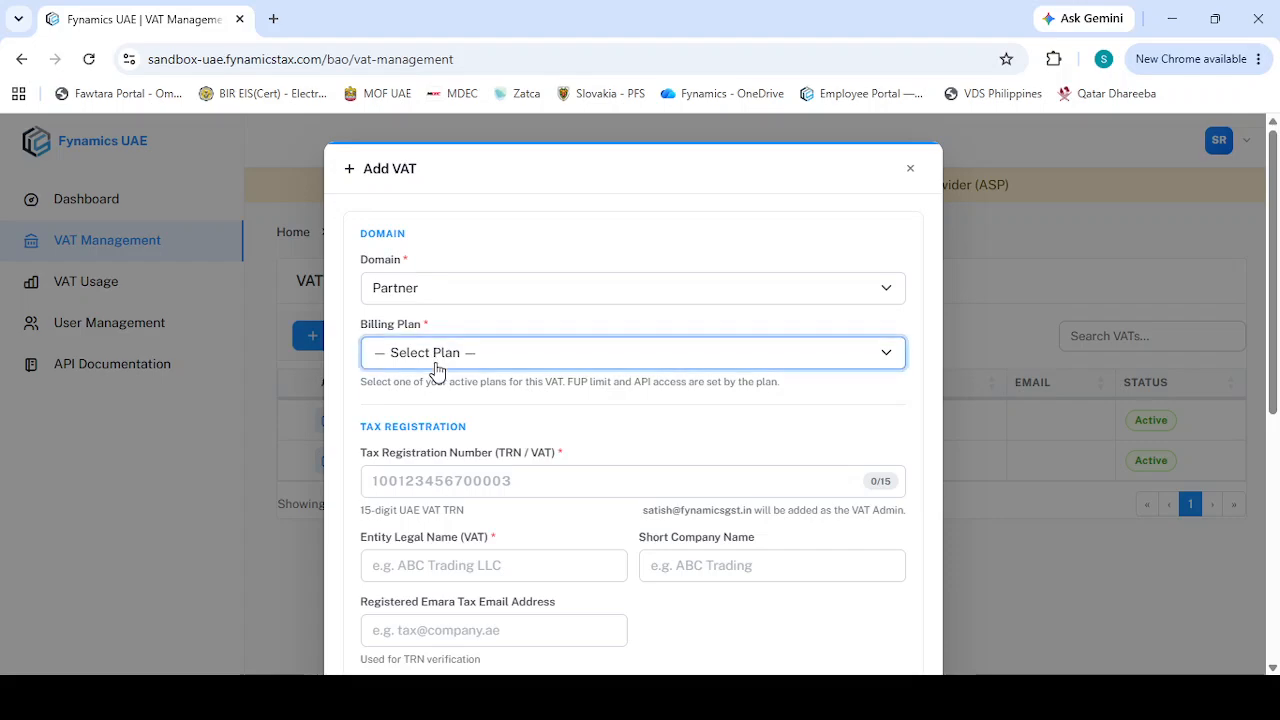
click(436, 404)
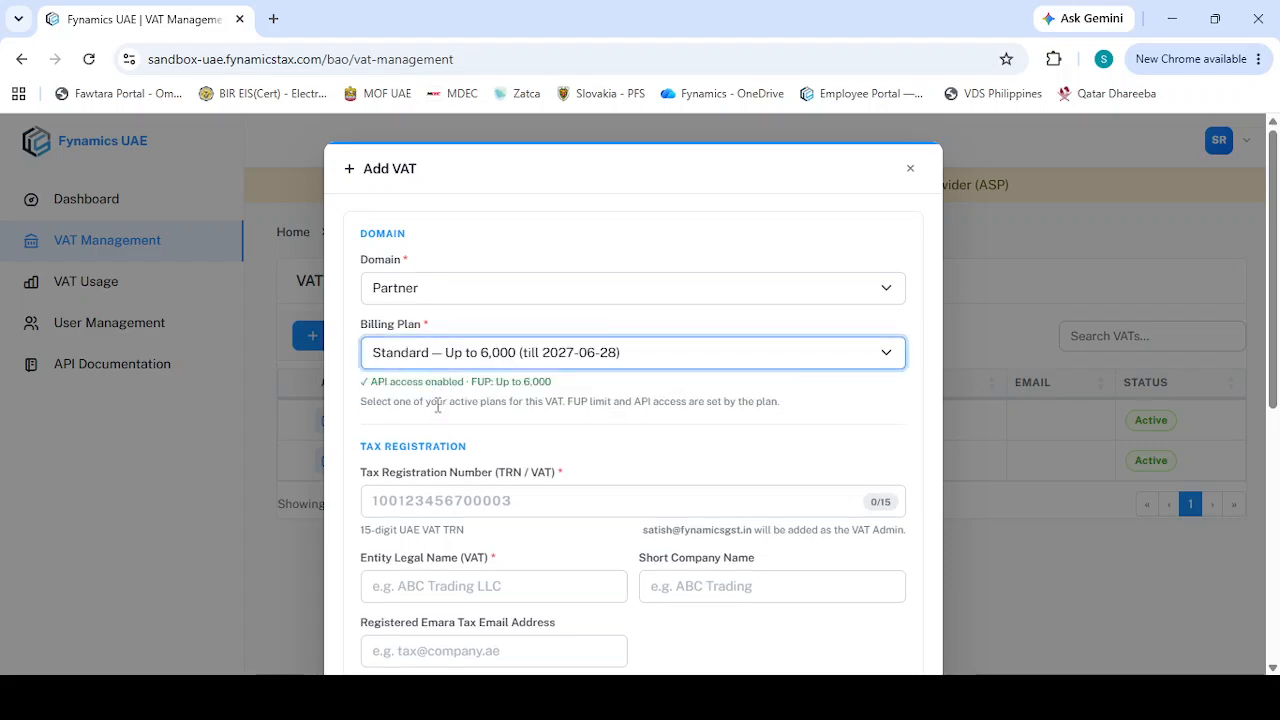
Paste the company's tax registration number into the TRN field
scroll(437, 405, down, 2)
click(444, 372)
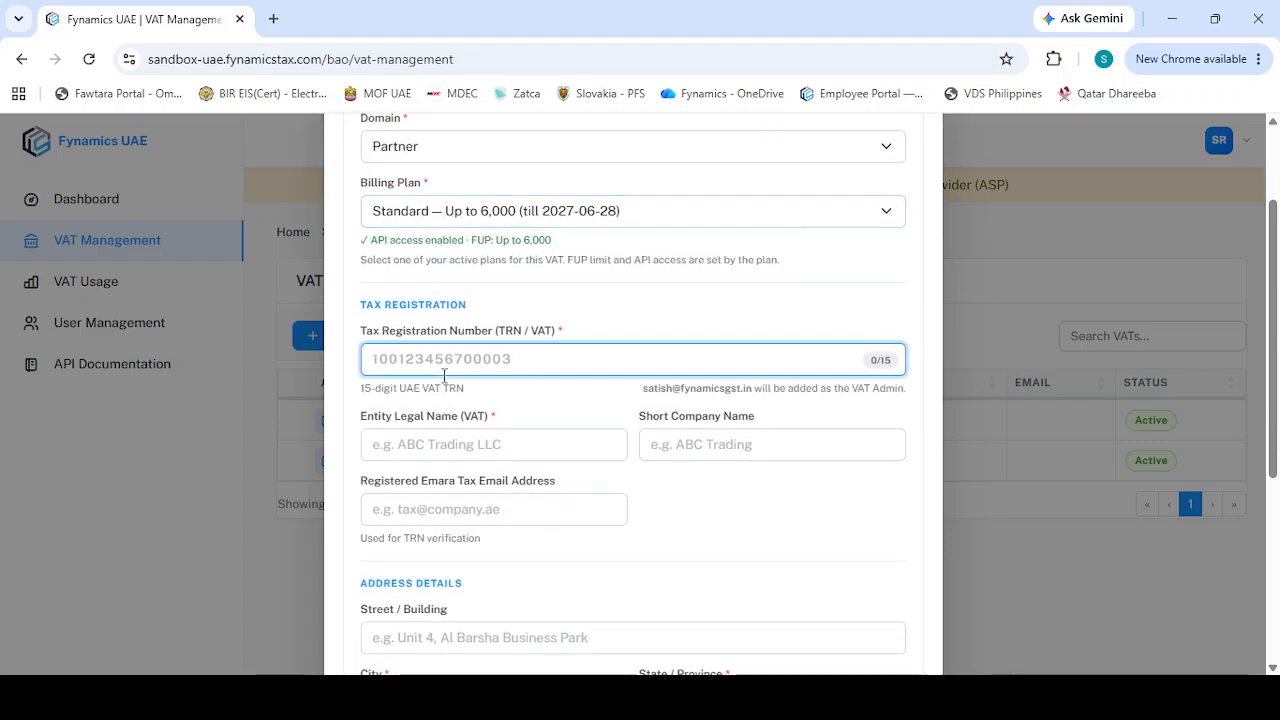
key(alt+Tab)
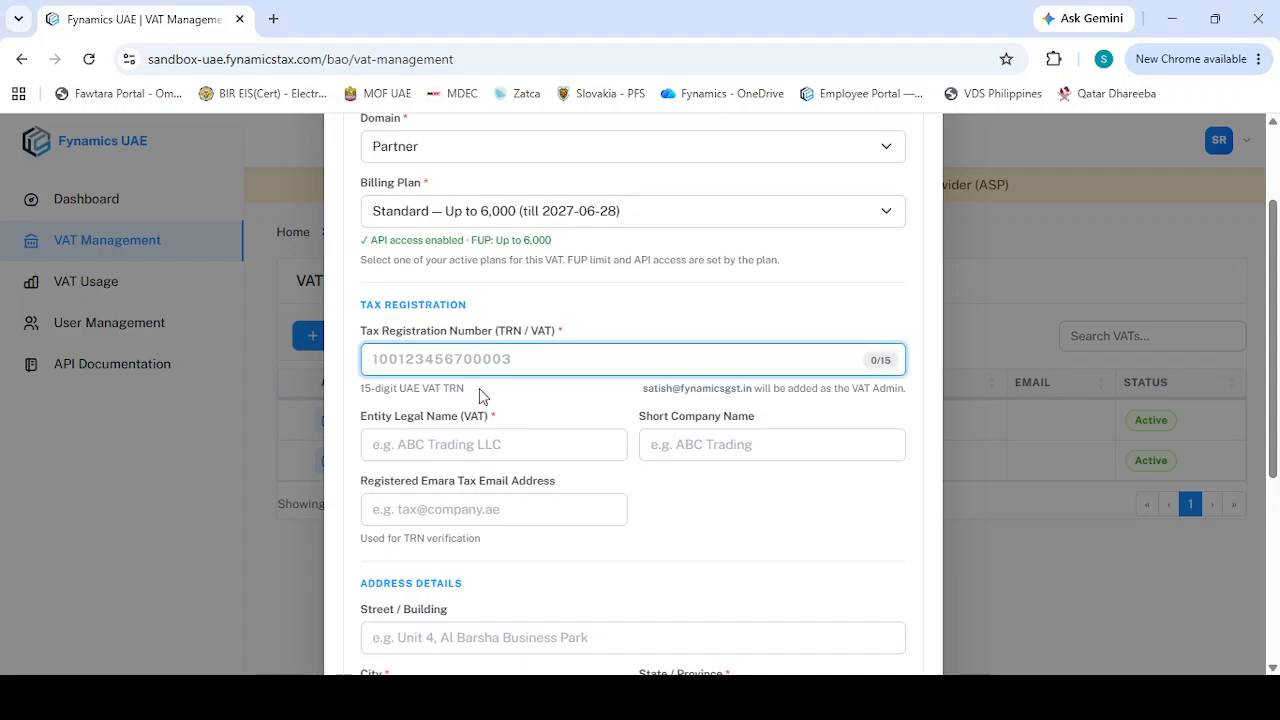
key(ctrl+v)
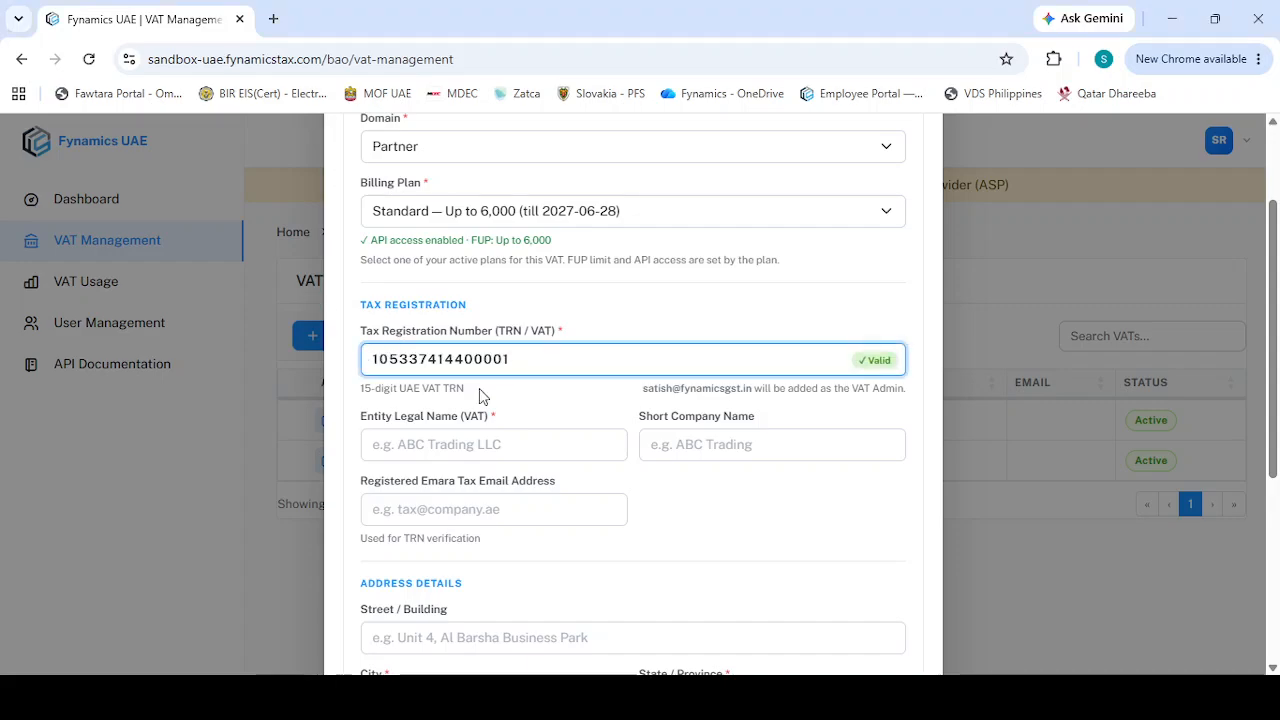
Enter Fyn Test as the entity legal name
scroll(483, 396, down, 1)
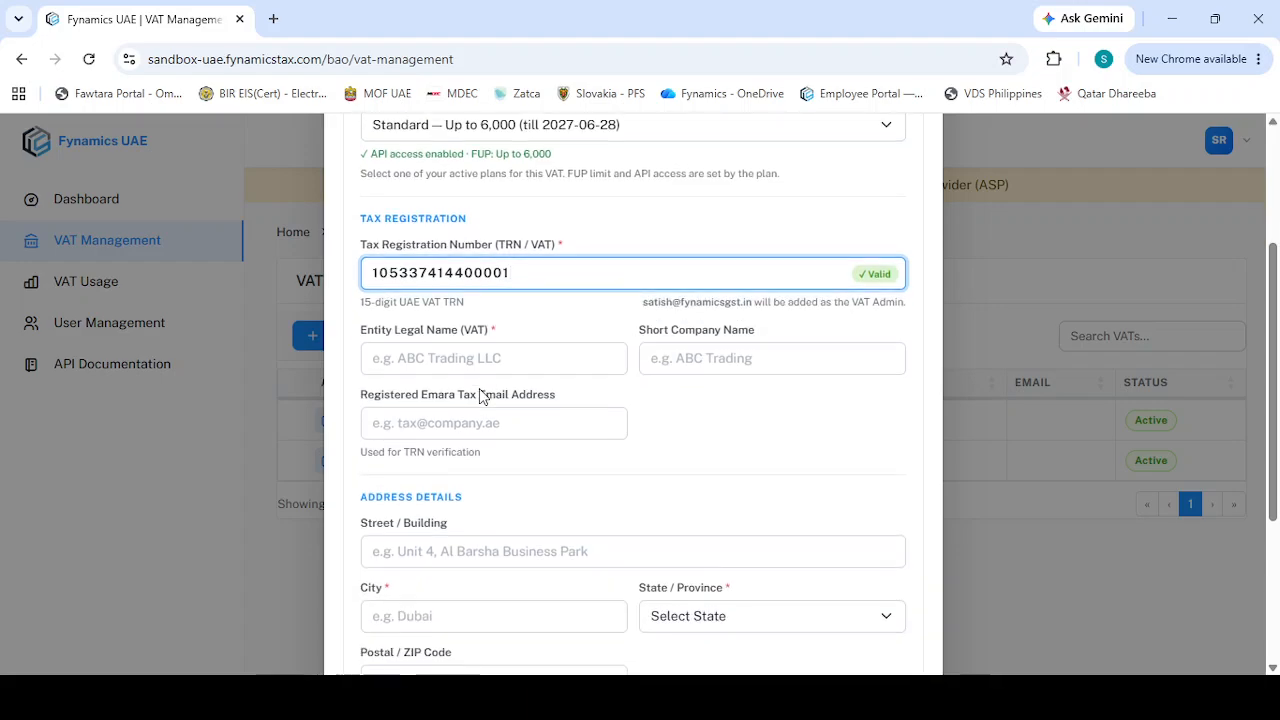
click(475, 360)
text(Fyn Test)
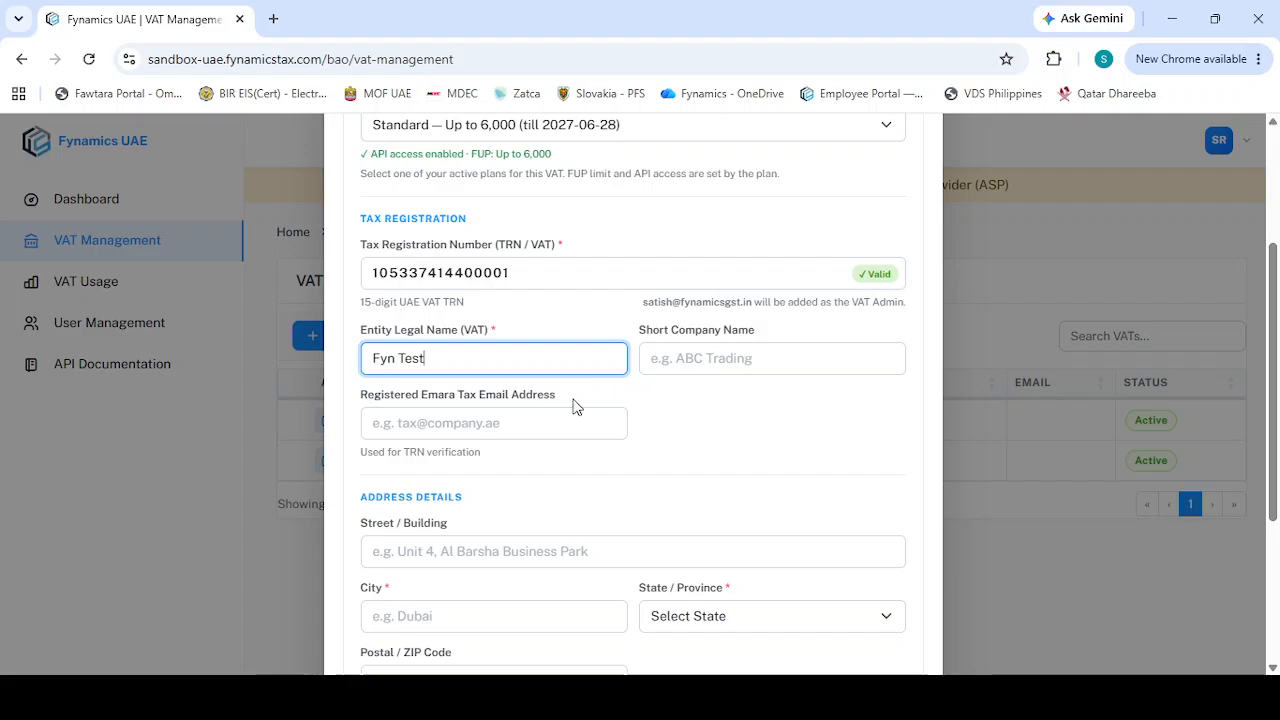
Set the city to Dubai and the state/province to Dubai
scroll(576, 406, down, 1)
scroll(576, 406, down, 1)
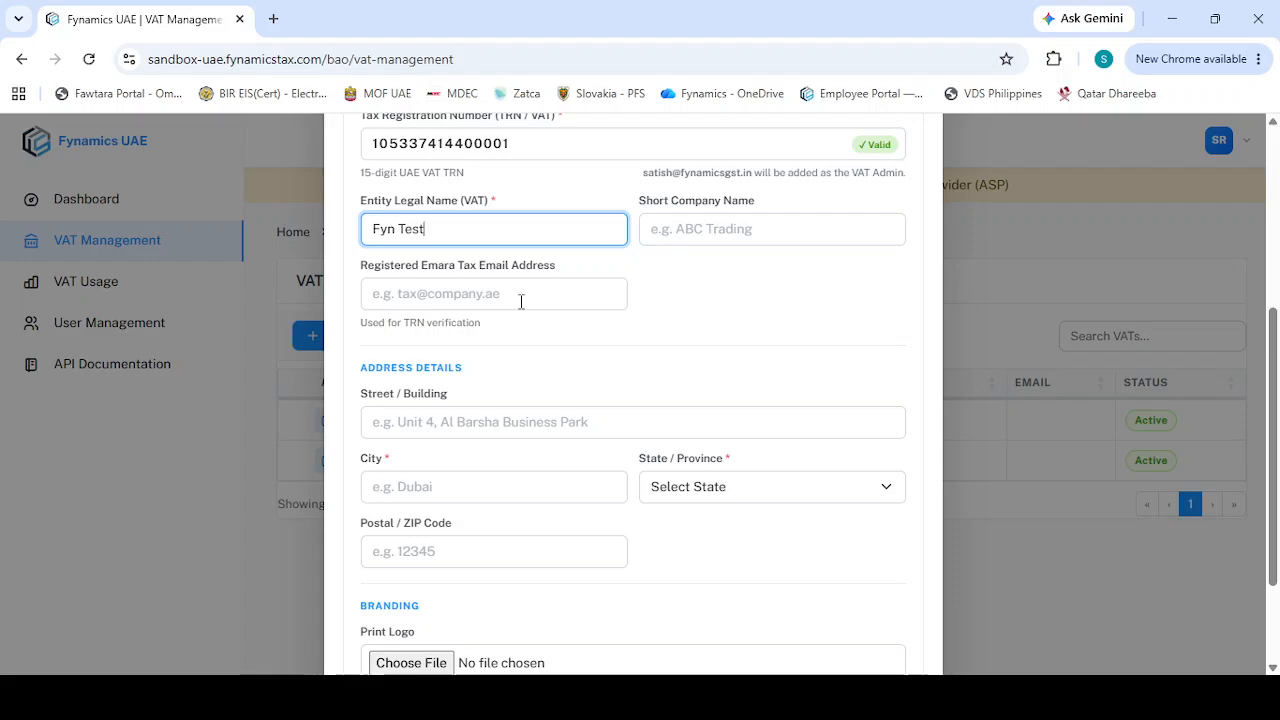
scroll(474, 364, down, 1)
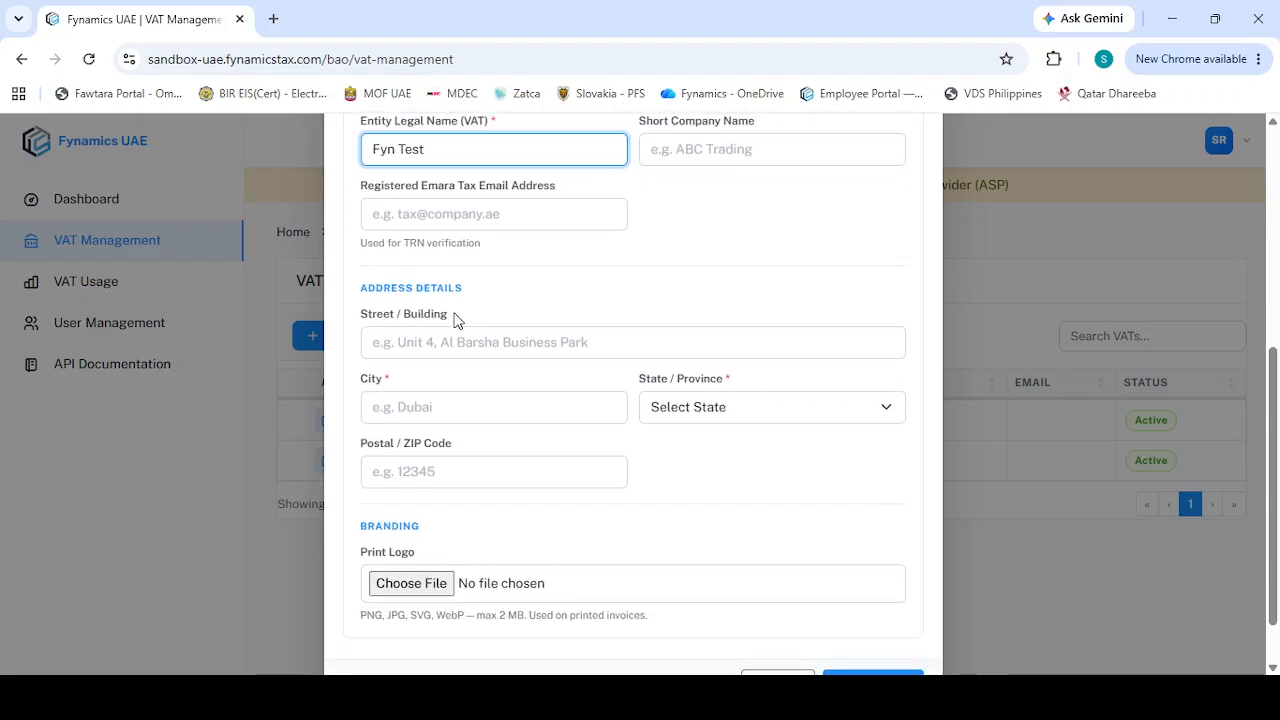
click(415, 401)
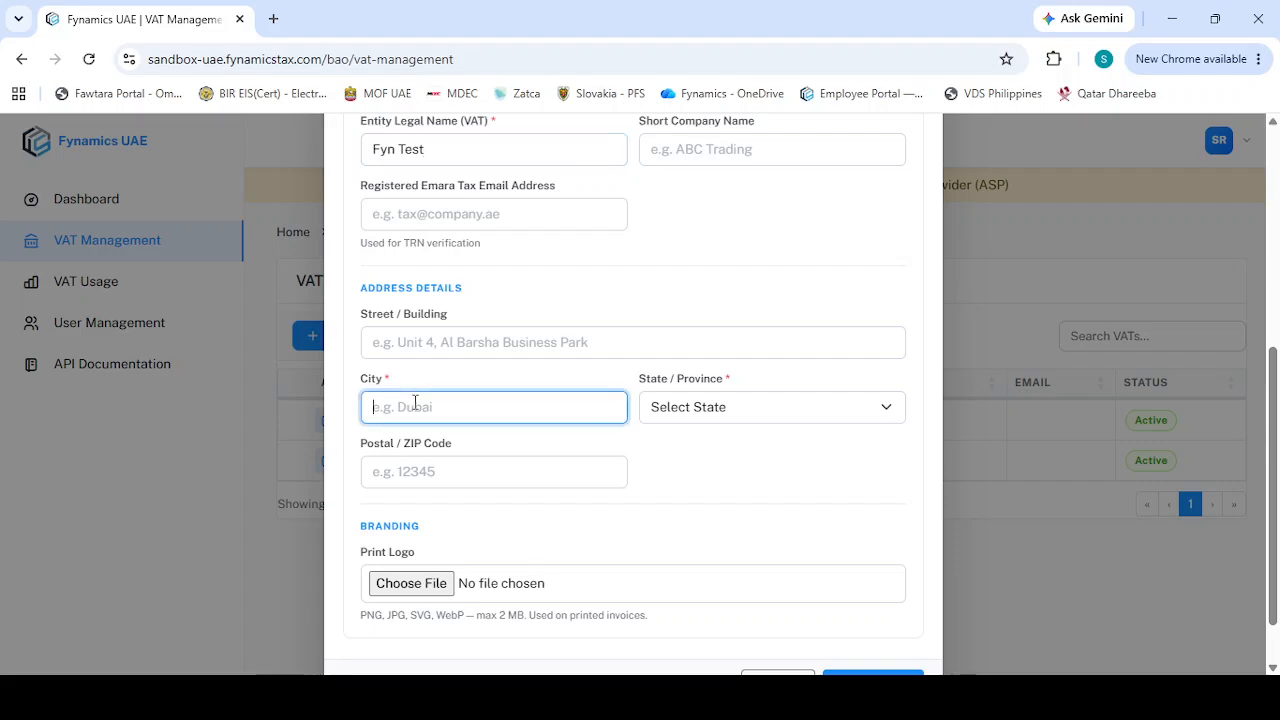
text(Dubai)
click(667, 408)
key(d)
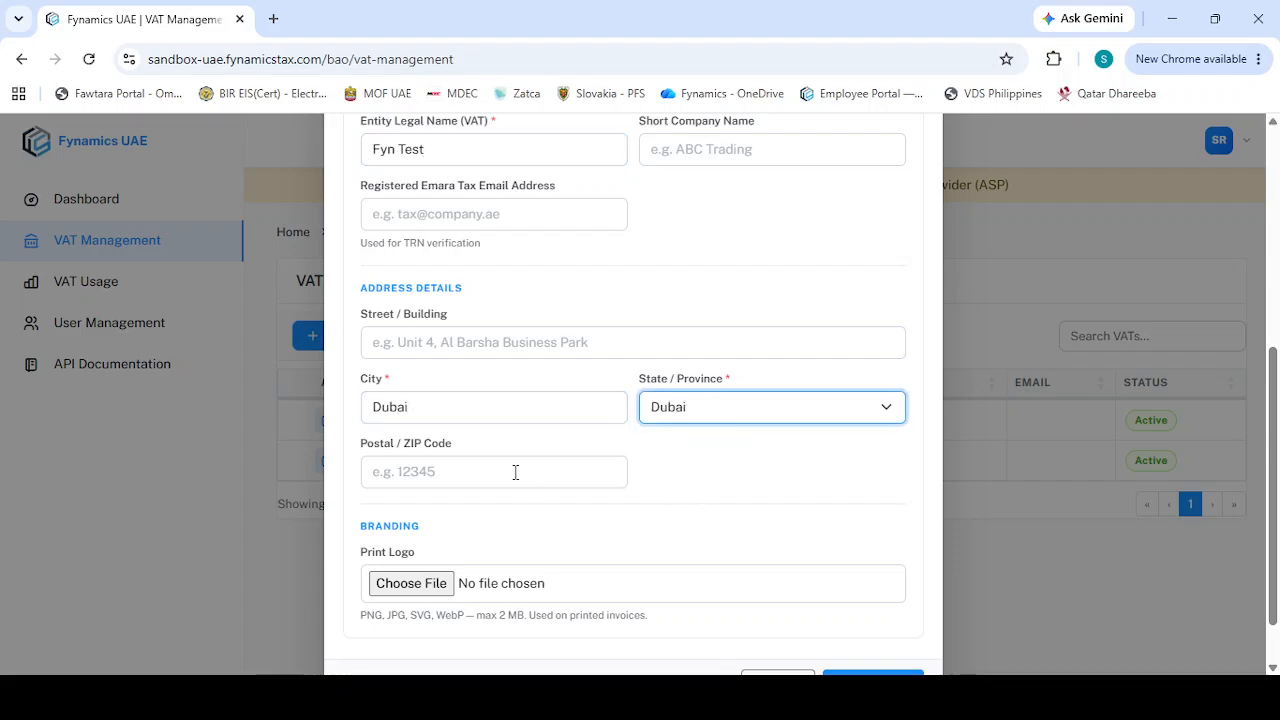
click(668, 483)
Change the TRN's first digit to 2, try submitting the form, and dismiss the error dialog
scroll(672, 483, down, 1)
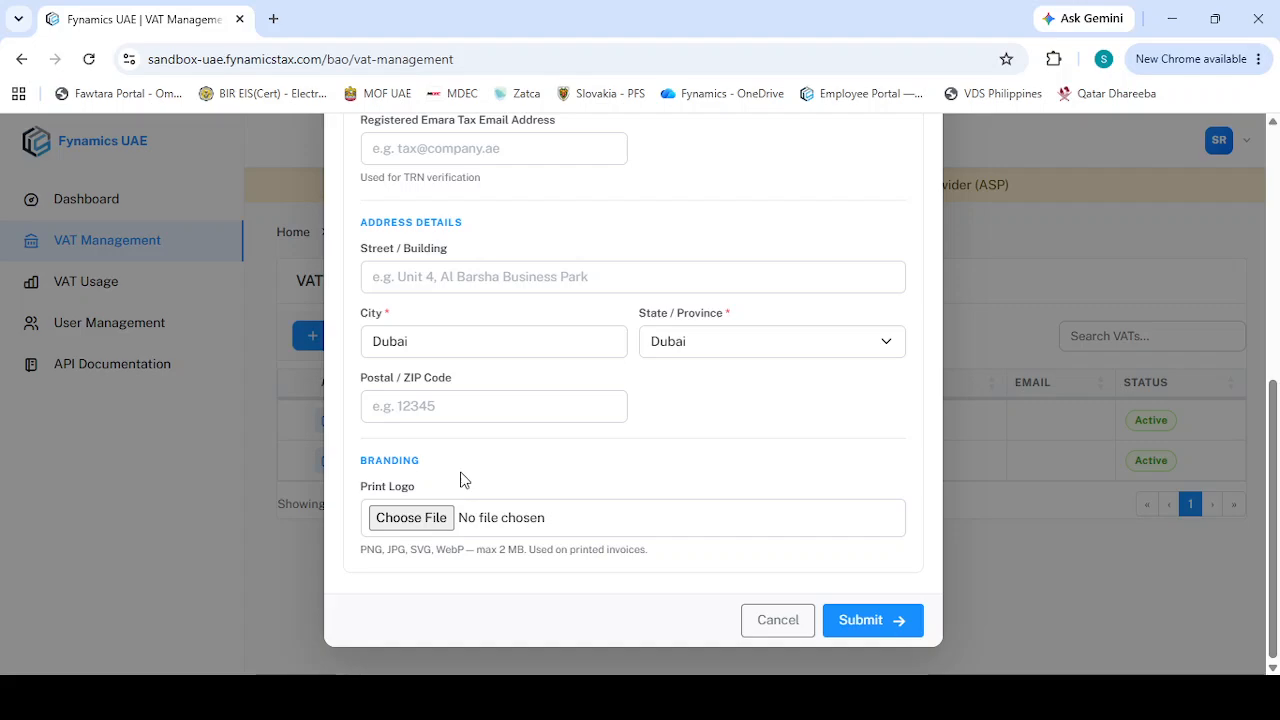
scroll(461, 480, up, 2)
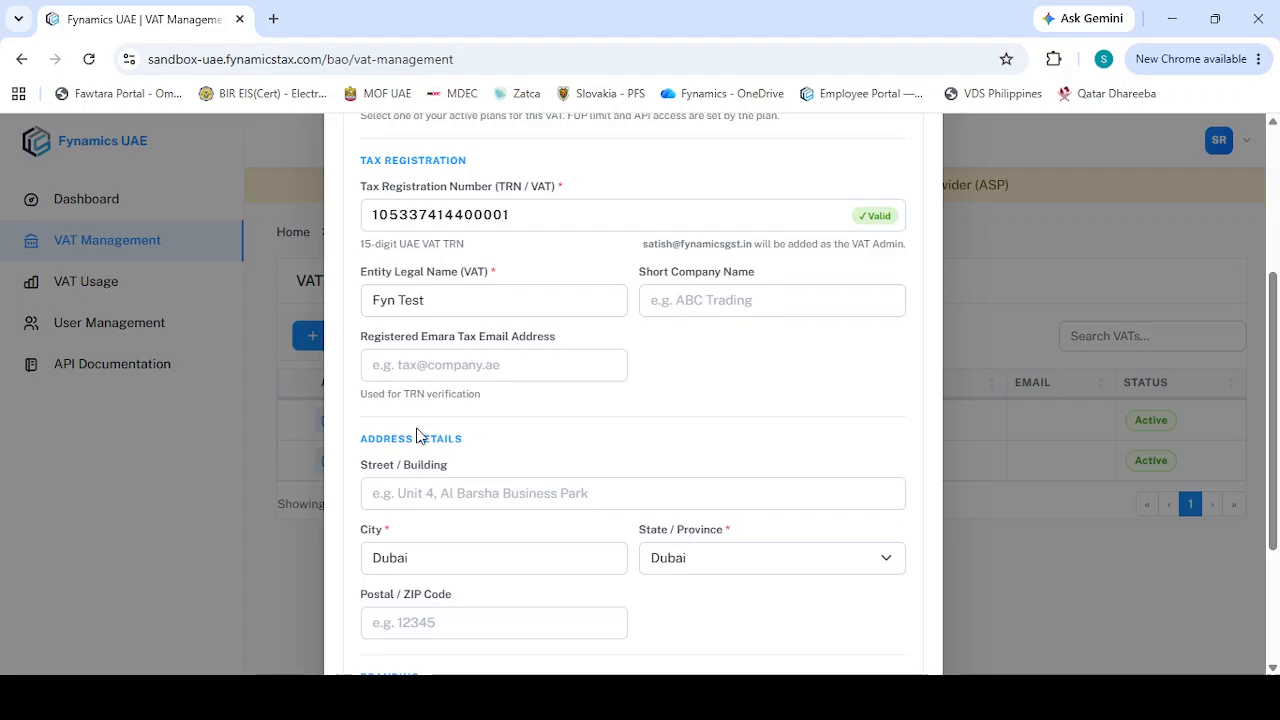
click(537, 211)
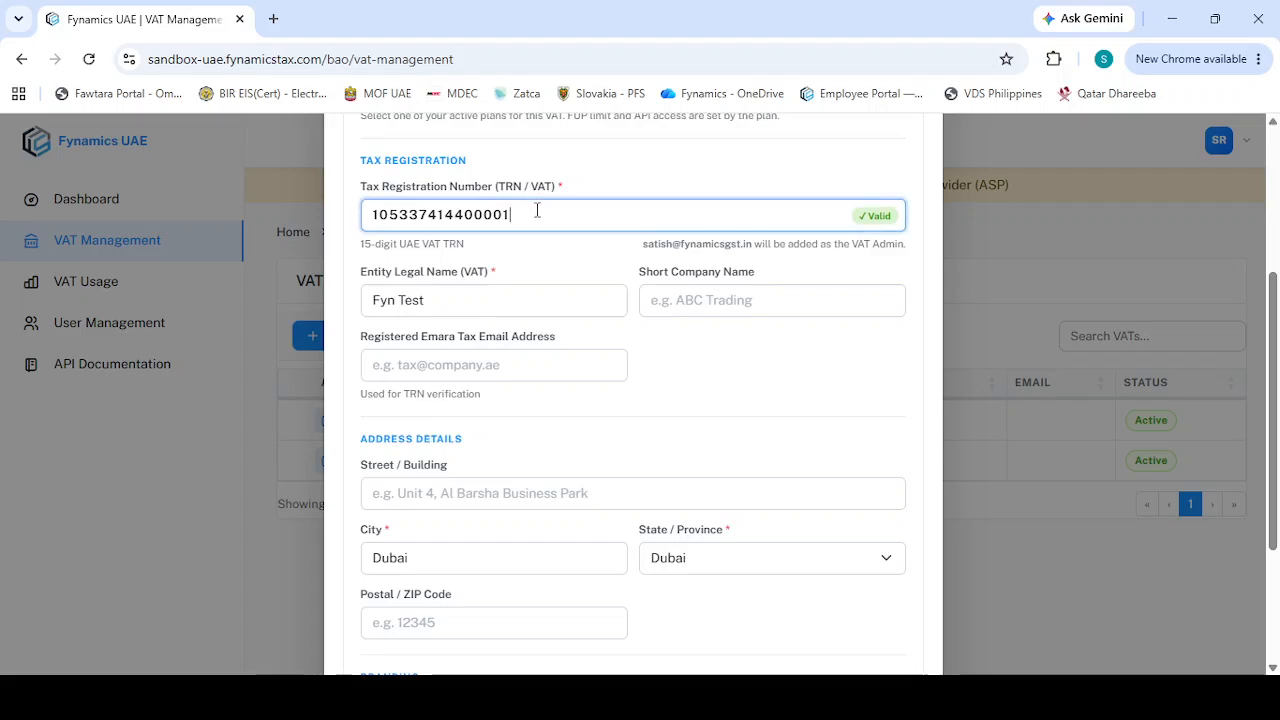
key(Home)
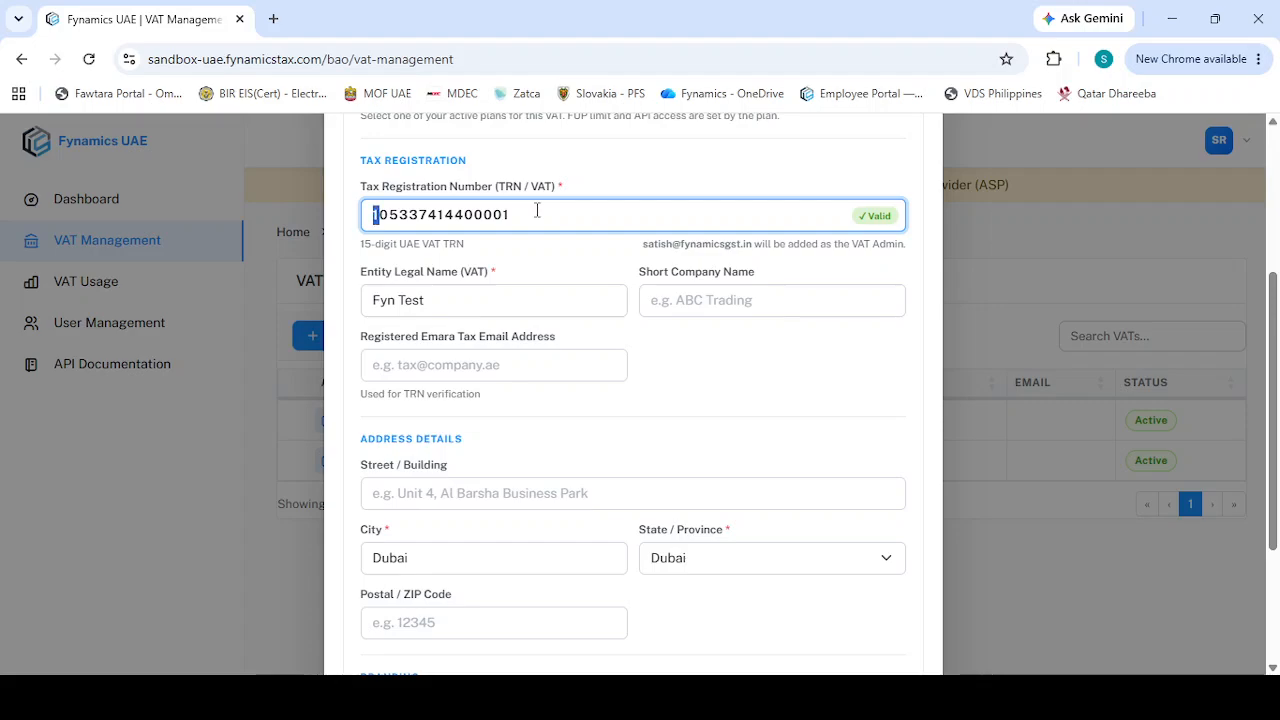
key(Delete)
text(2)
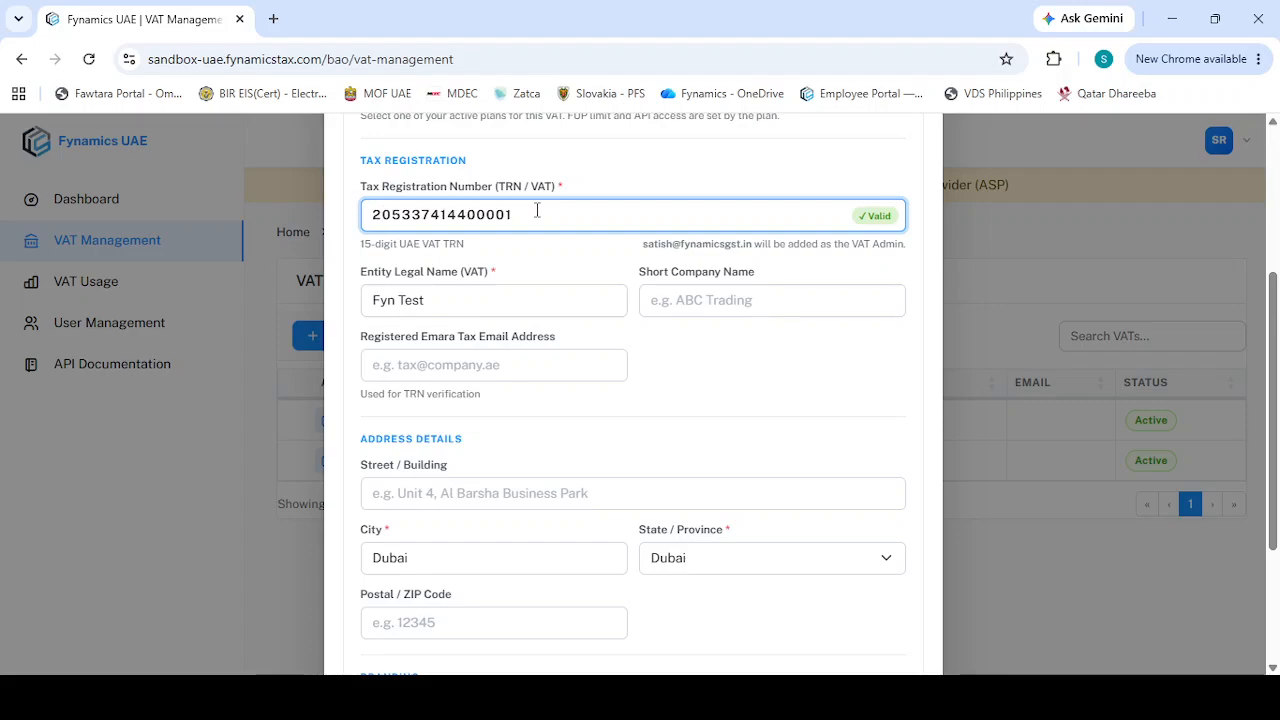
scroll(537, 211, down, 1)
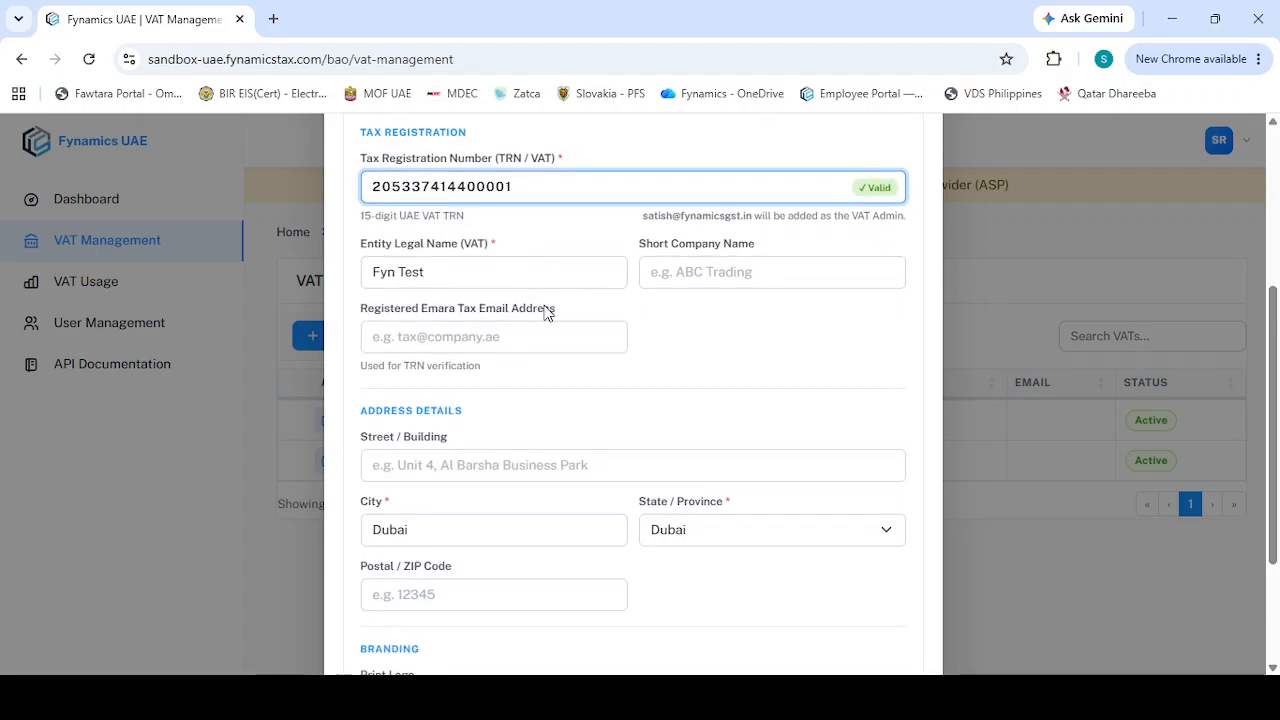
scroll(546, 311, down, 2)
click(867, 622)
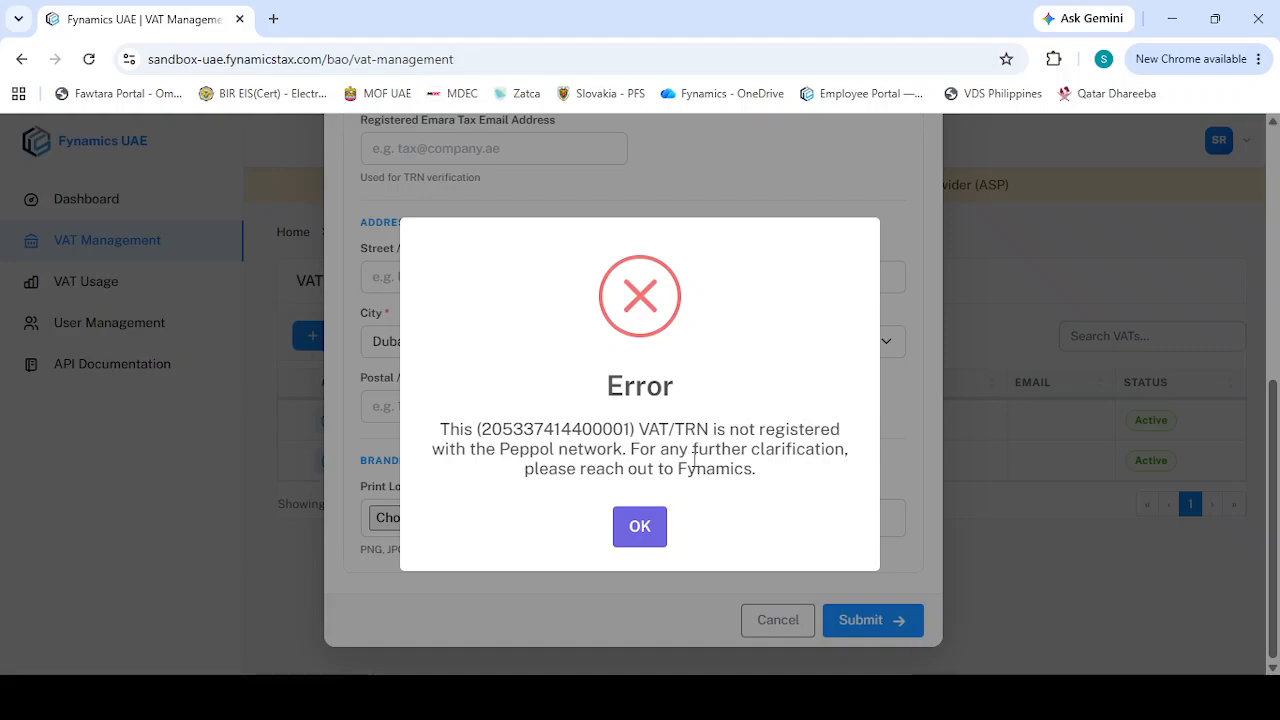
double_click(514, 430)
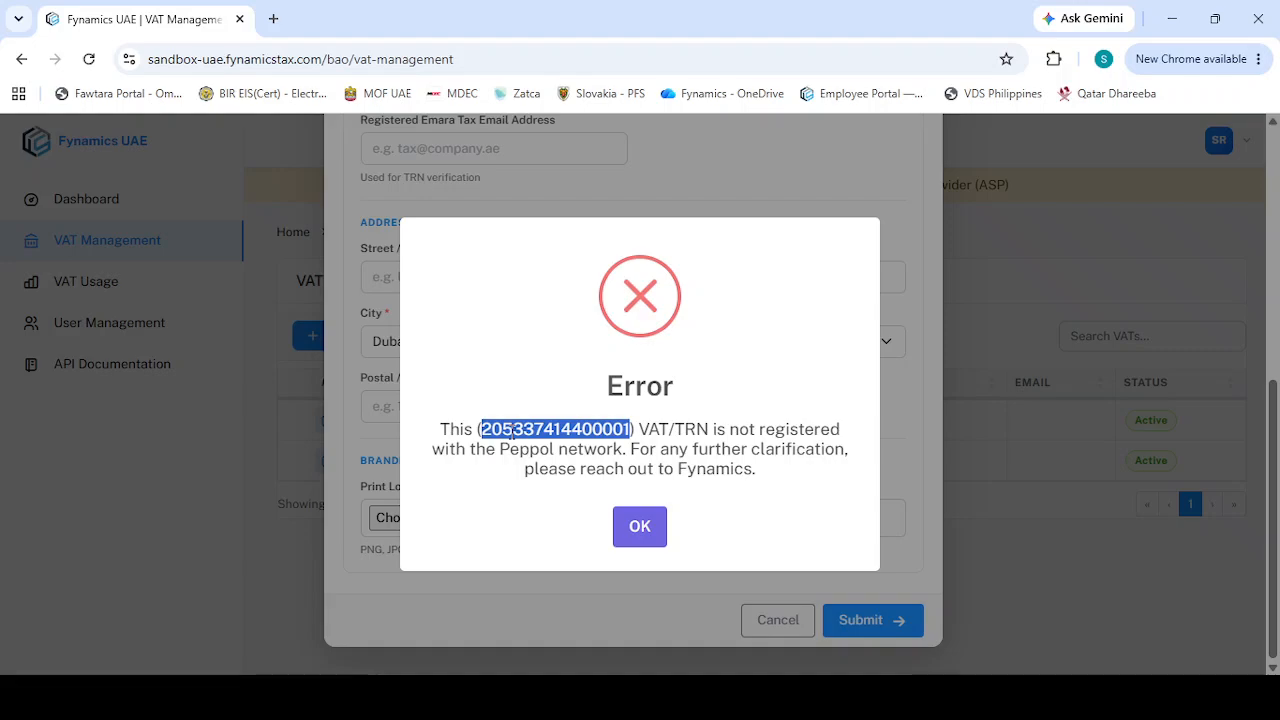
click(741, 449)
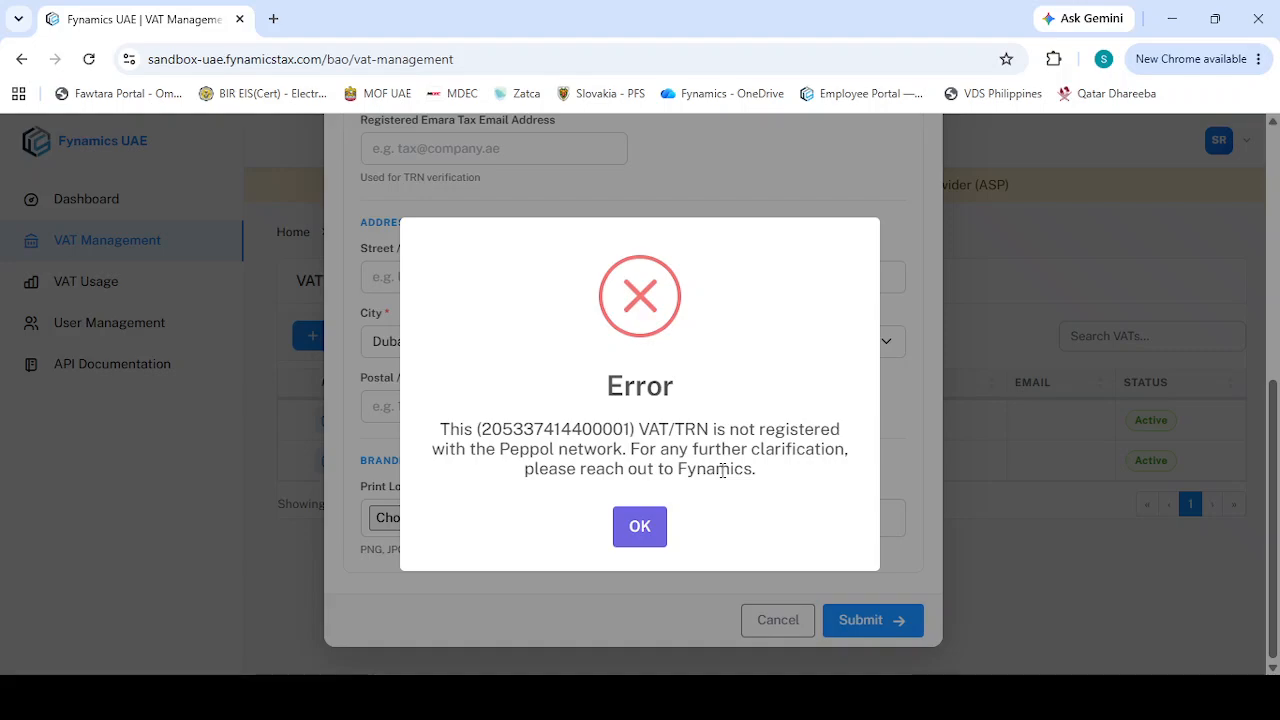
click(640, 526)
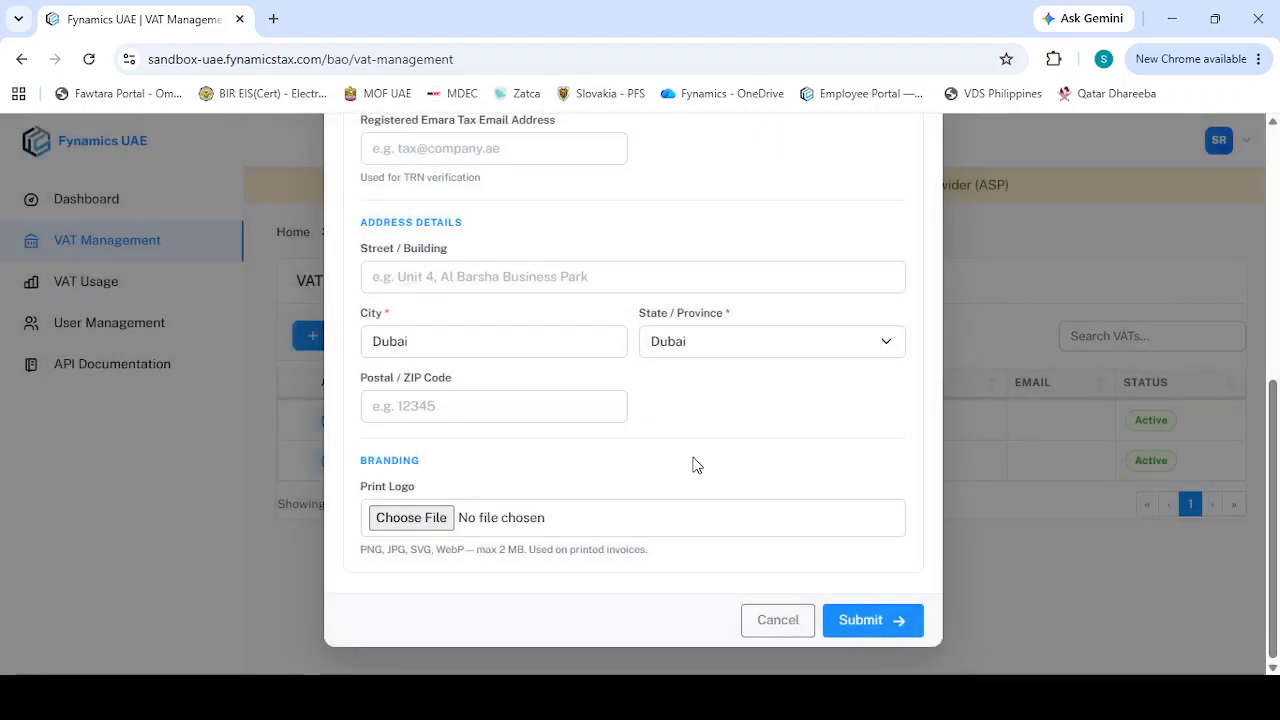
Set the TRN's first digit to 1
scroll(696, 465, up, 2)
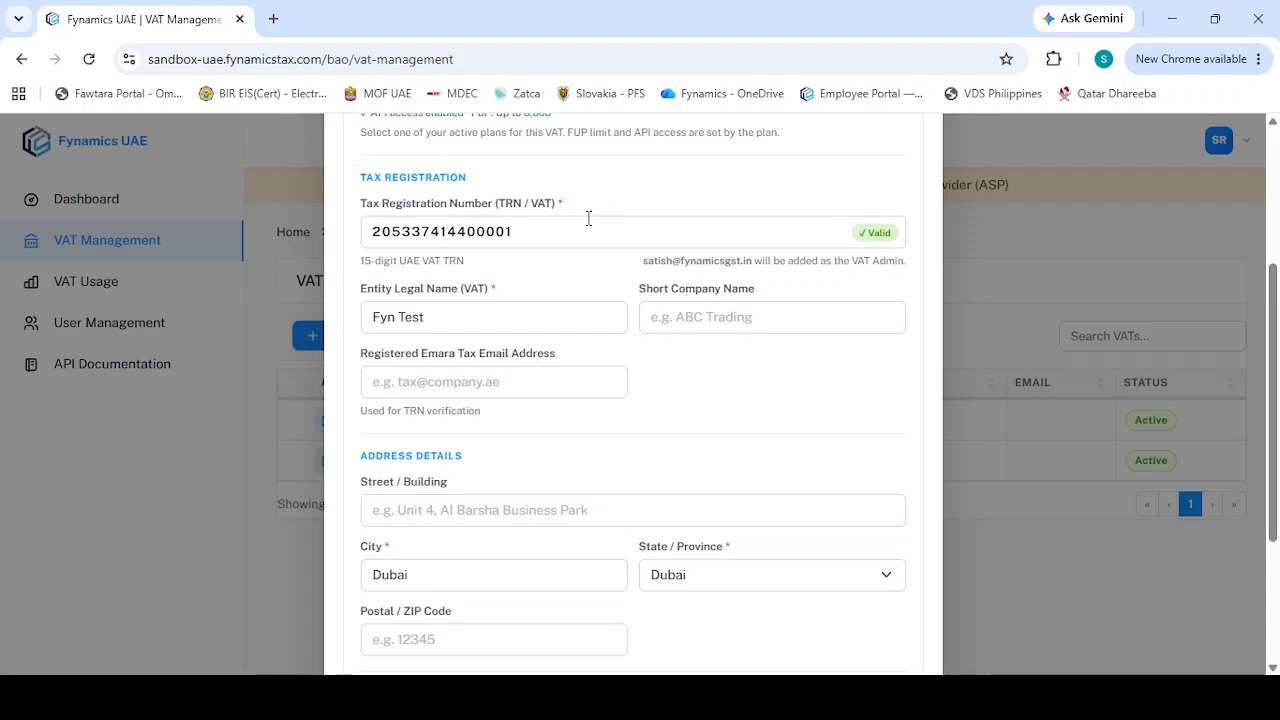
click(568, 240)
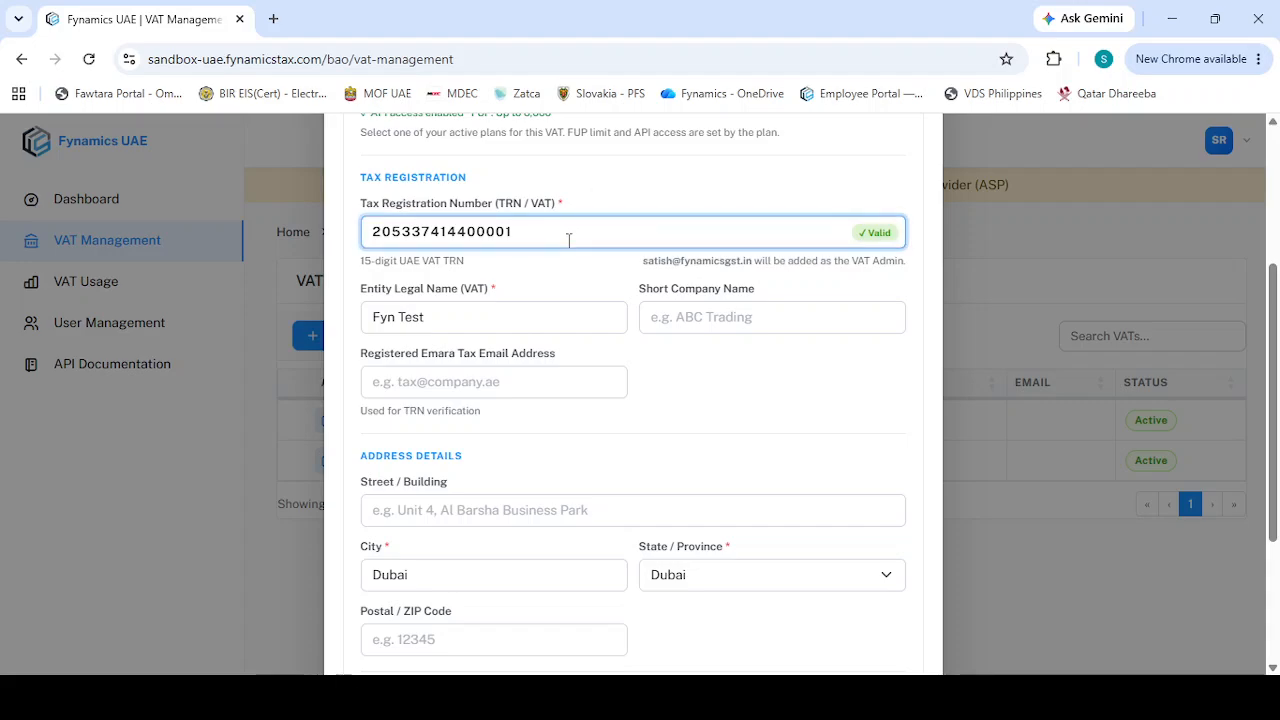
key(shift+Right)
text(1)
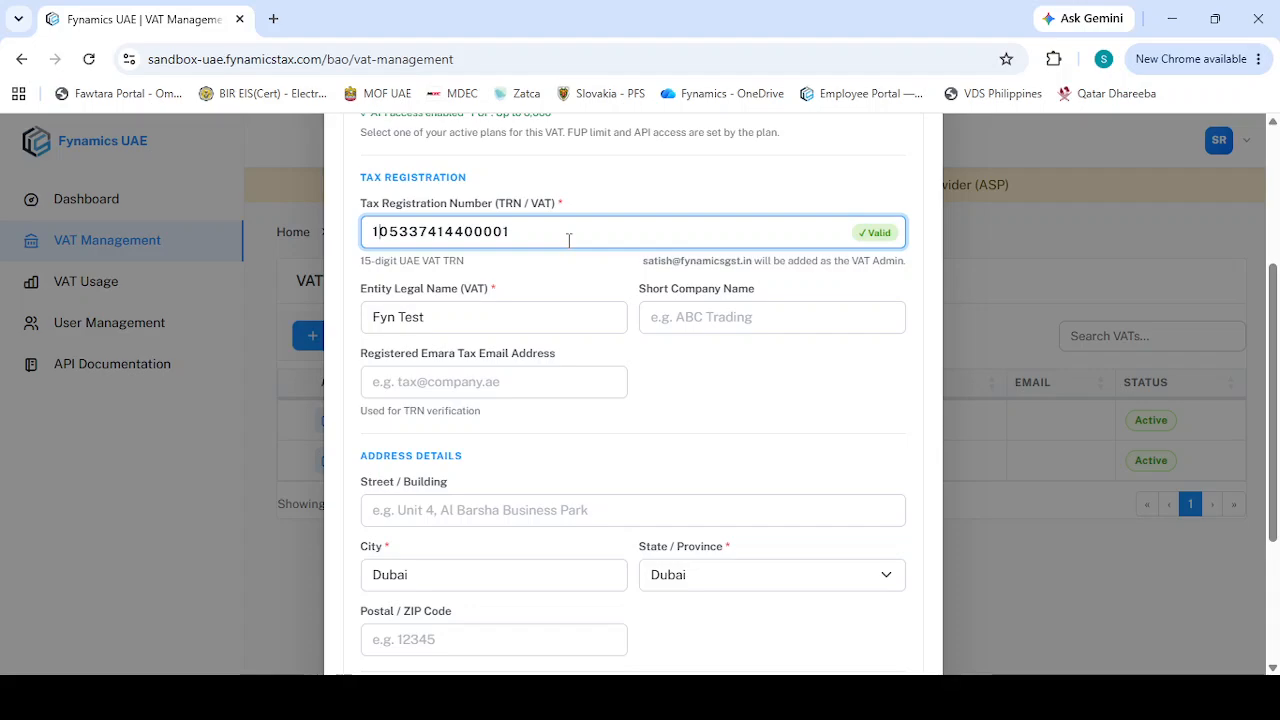
Submit the new VAT registration and acknowledge the success message
scroll(733, 425, down, 3)
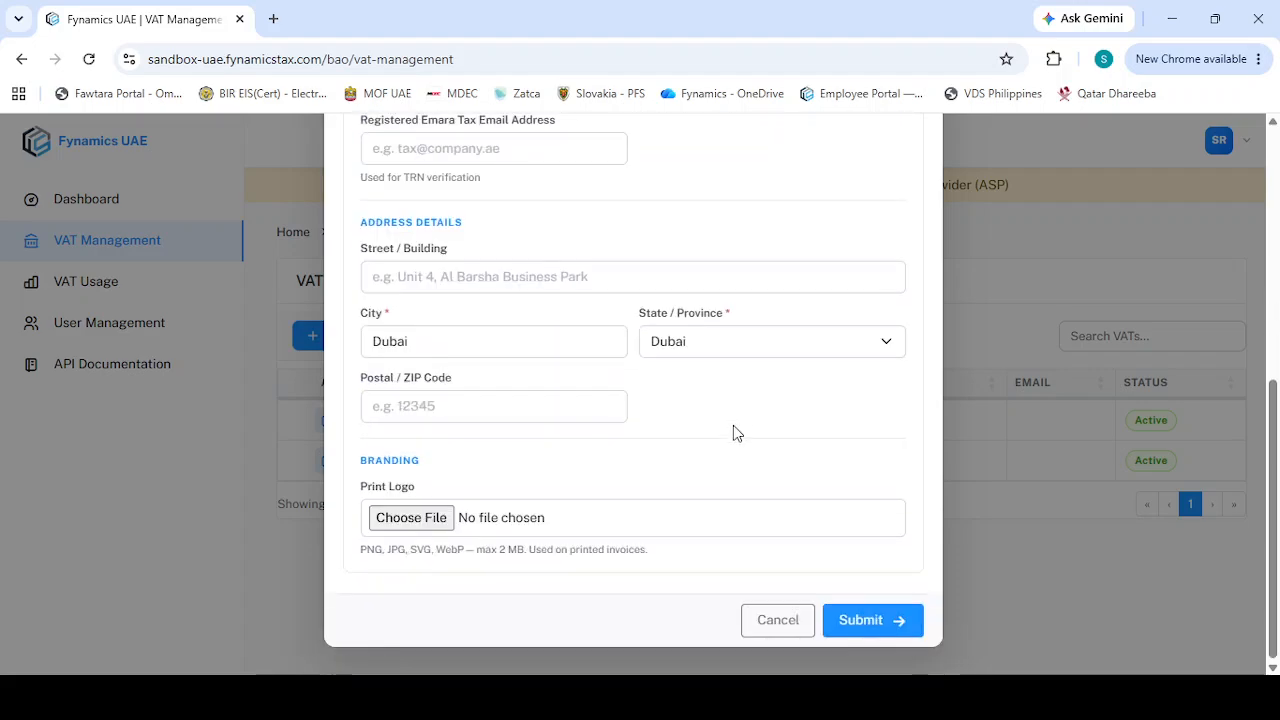
click(866, 624)
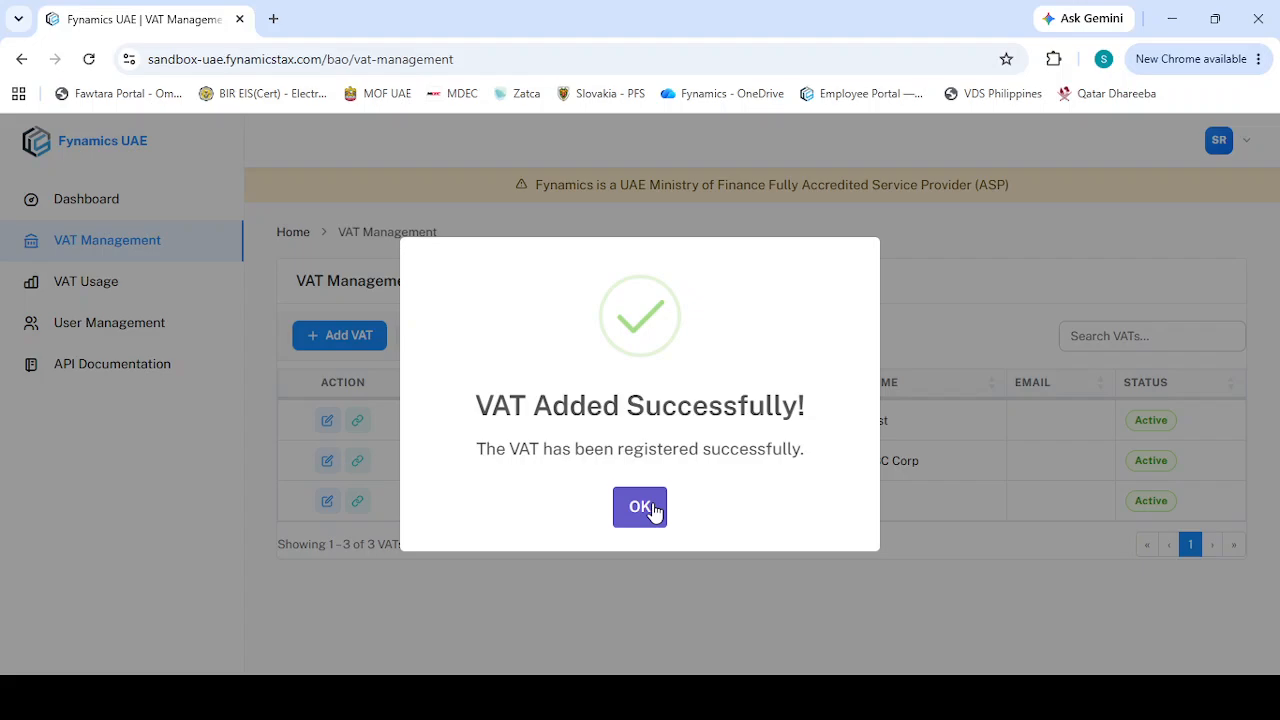
click(652, 510)
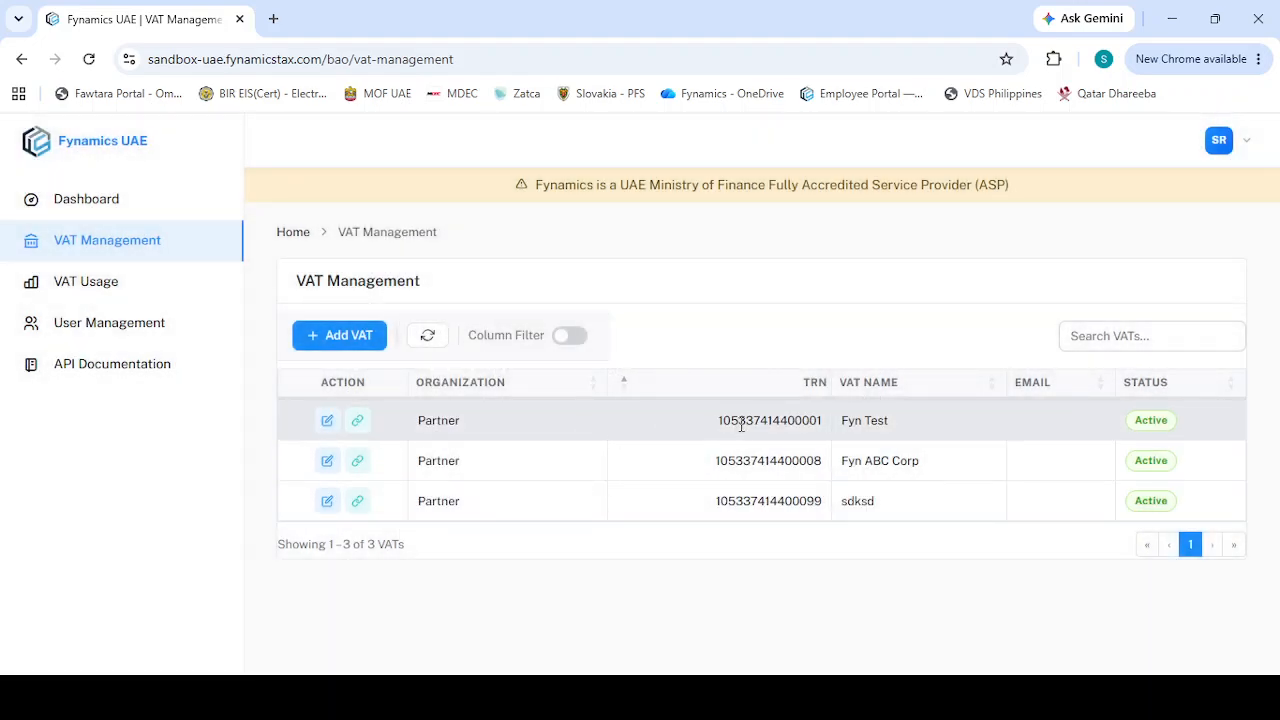
Review the Fyn Test VAT row and its edit form, closing the form without changes
double_click(802, 420)
double_click(855, 418)
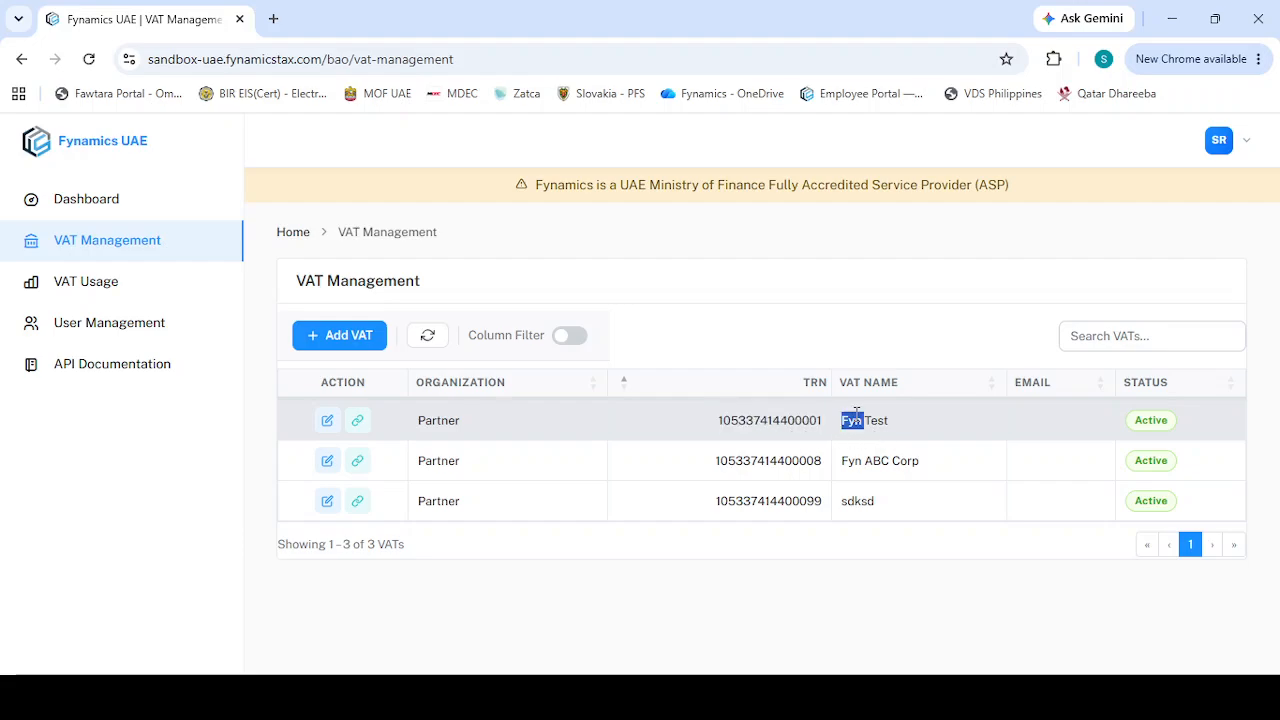
double_click(430, 420)
click(508, 425)
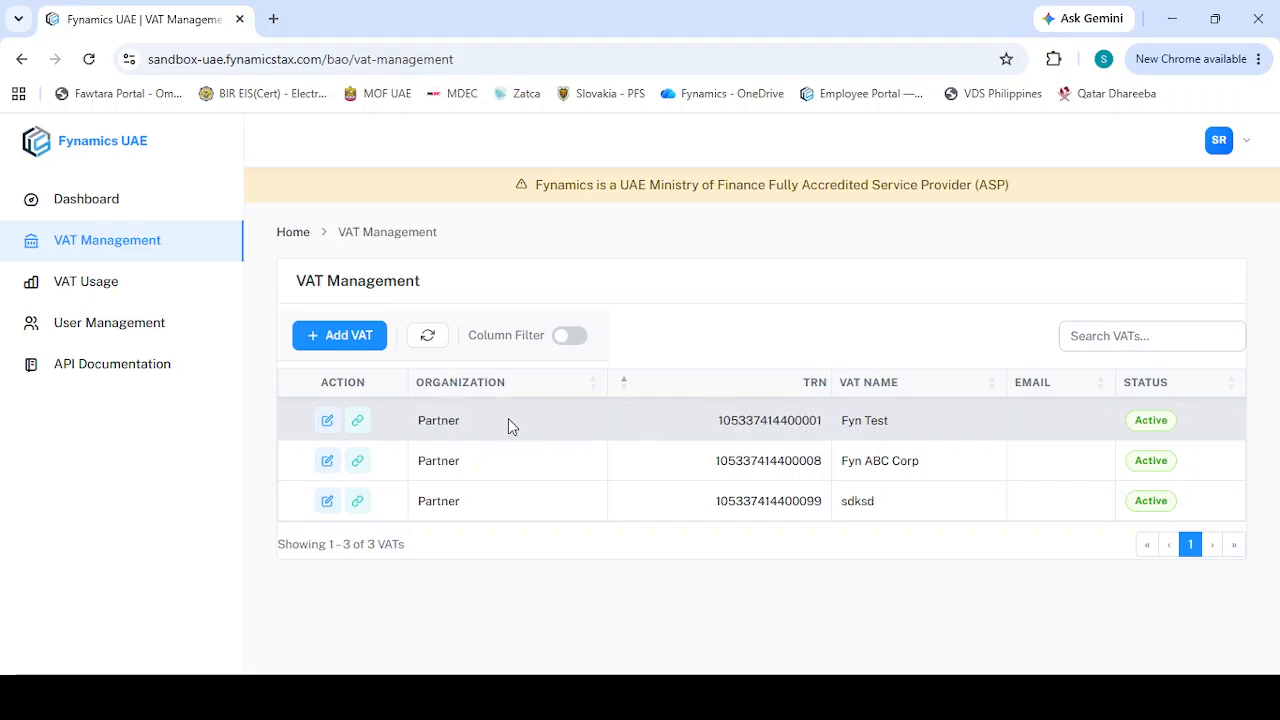
click(326, 420)
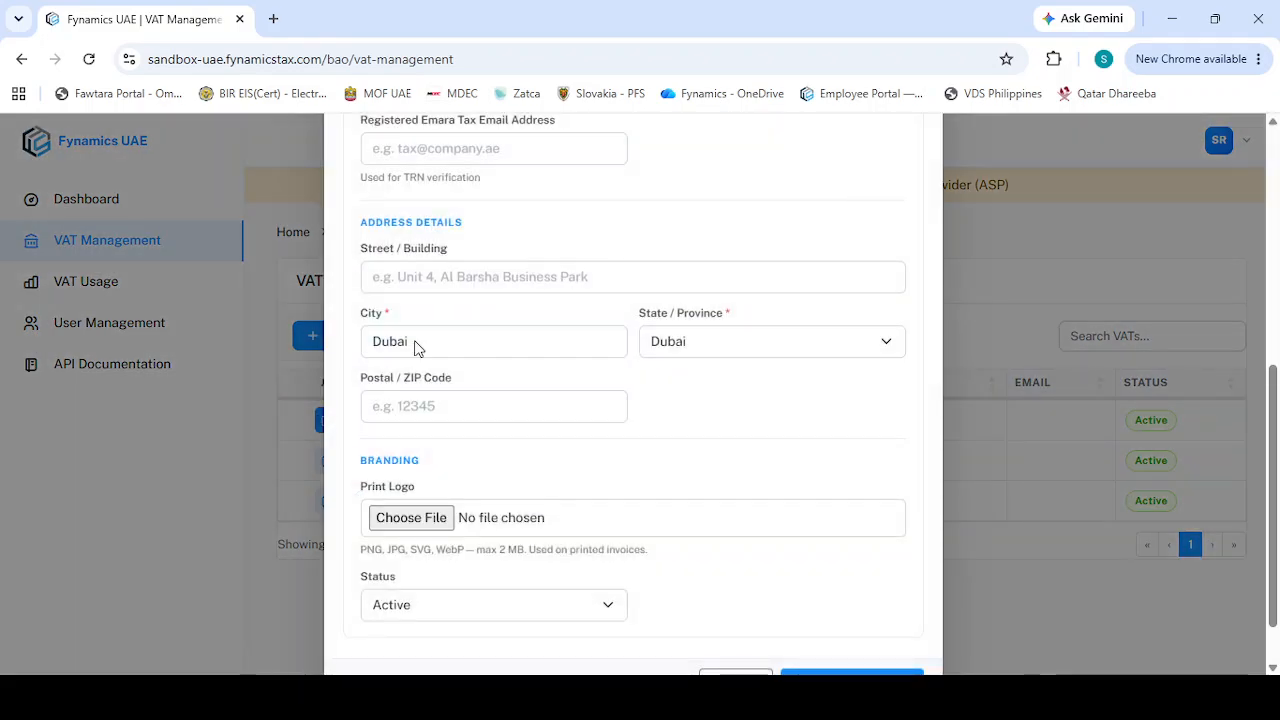
scroll(618, 330, down, 1)
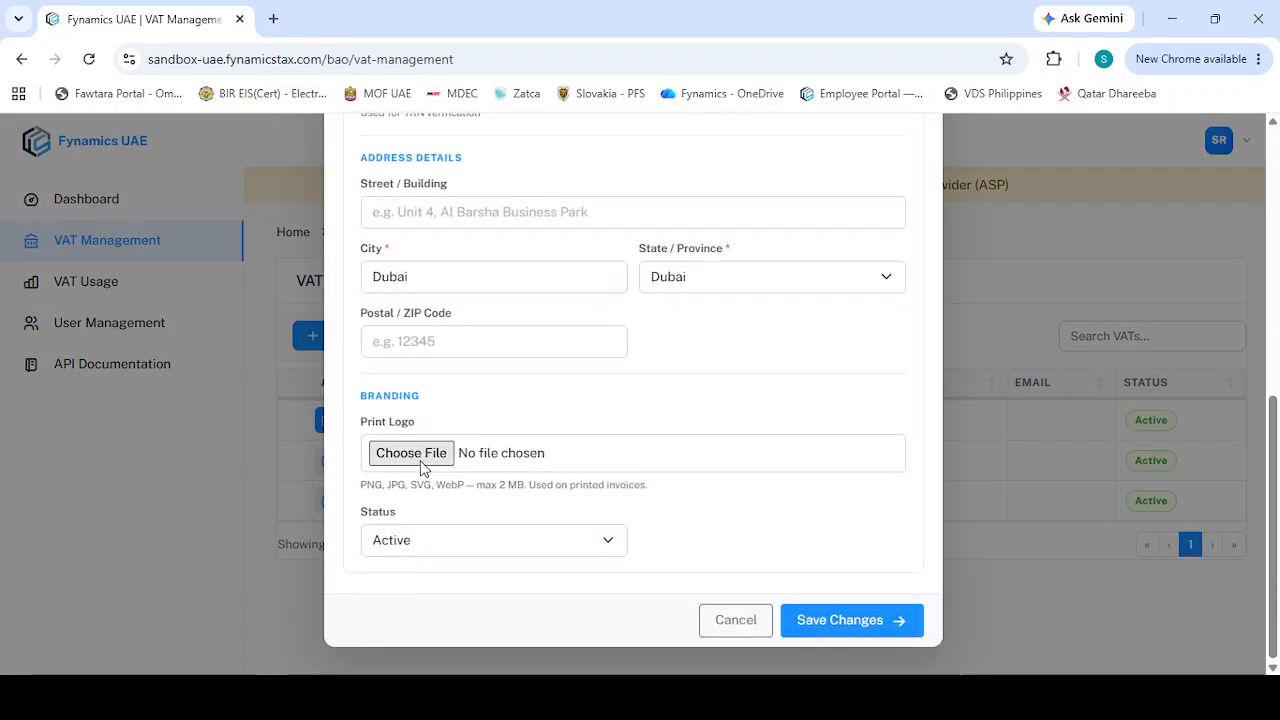
scroll(423, 468, up, 2)
scroll(817, 303, up, 3)
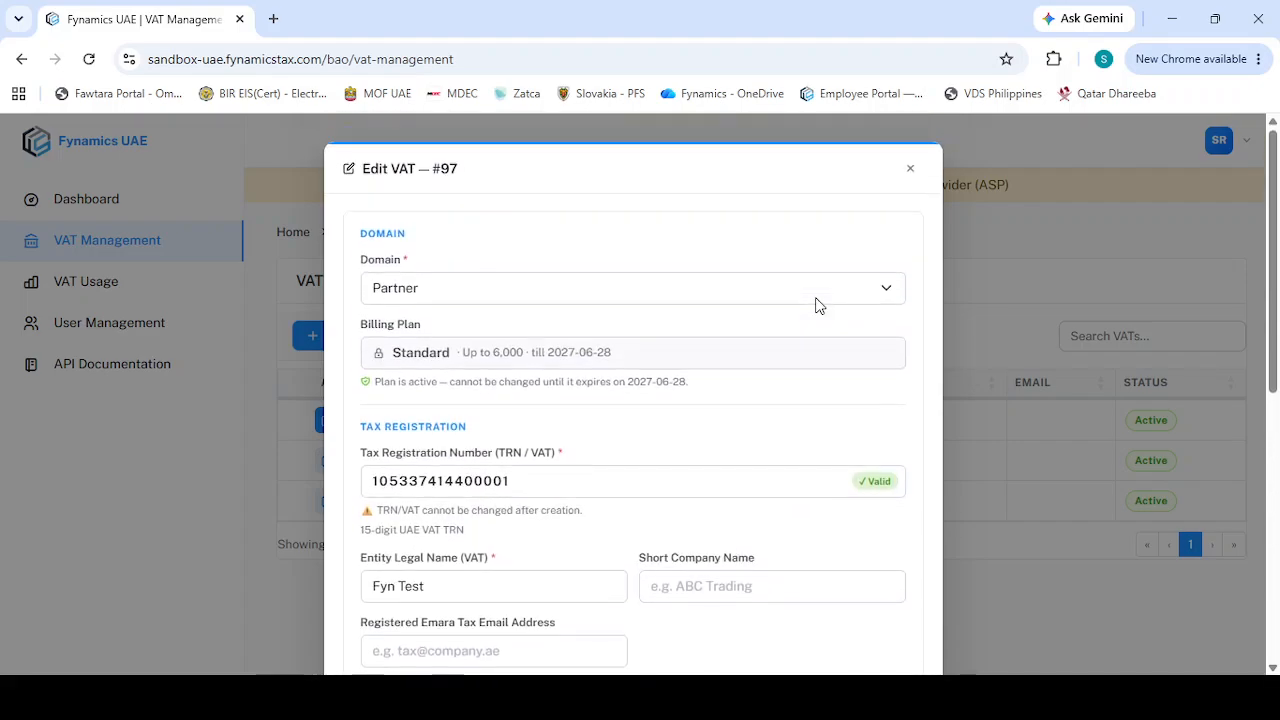
click(910, 170)
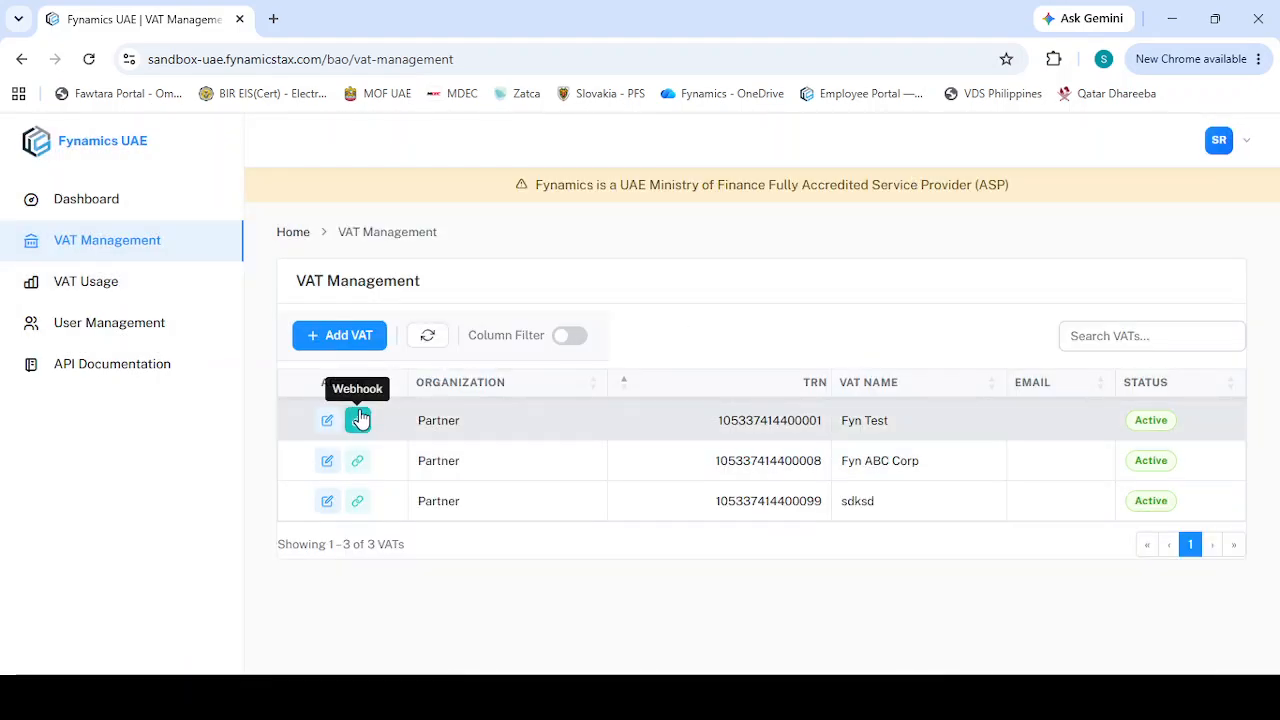
Open the Fyn Test webhook configuration and close it without changes
click(358, 420)
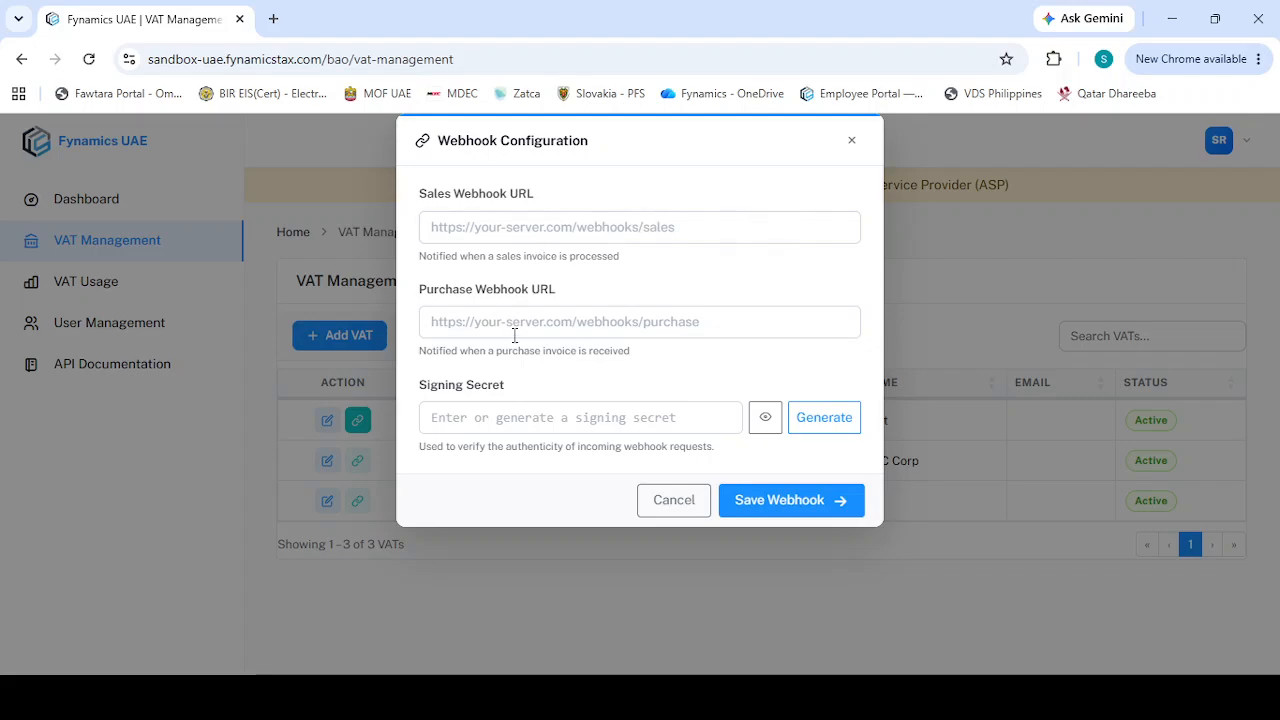
click(849, 145)
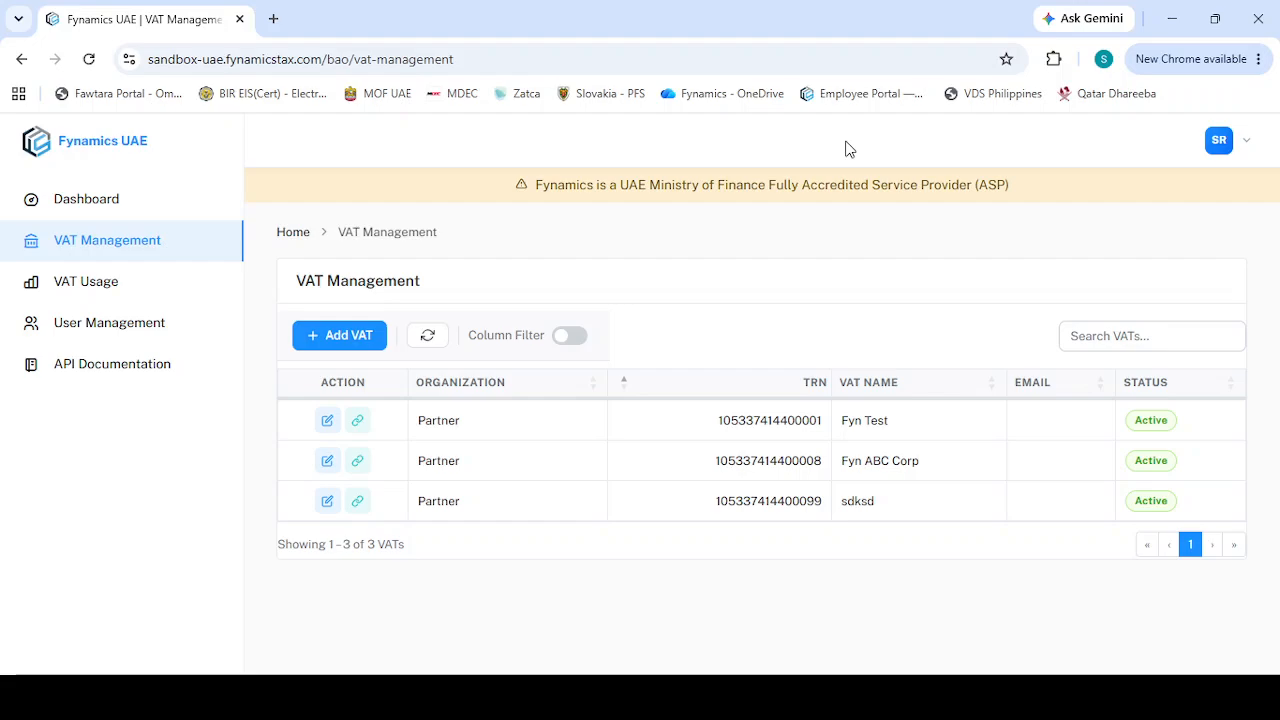
Go to VAT Usage, browse the date range presets, and open the Fyn Test usage details
click(97, 283)
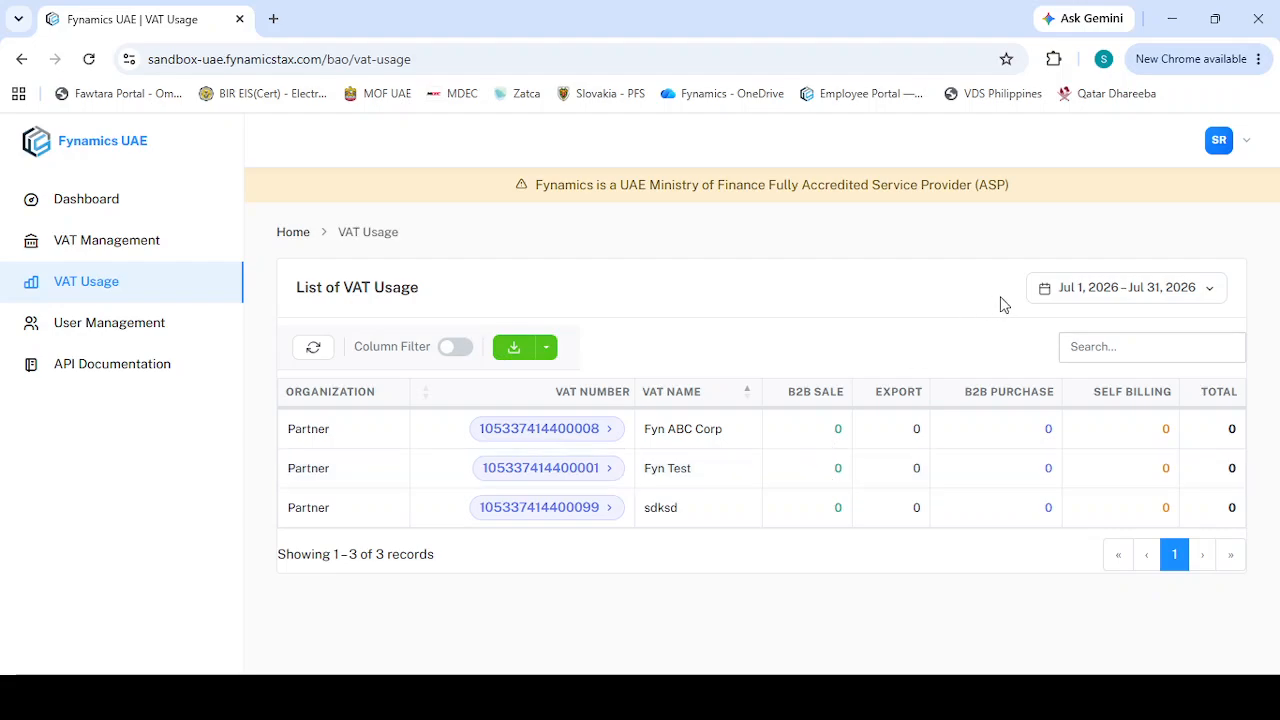
click(1061, 290)
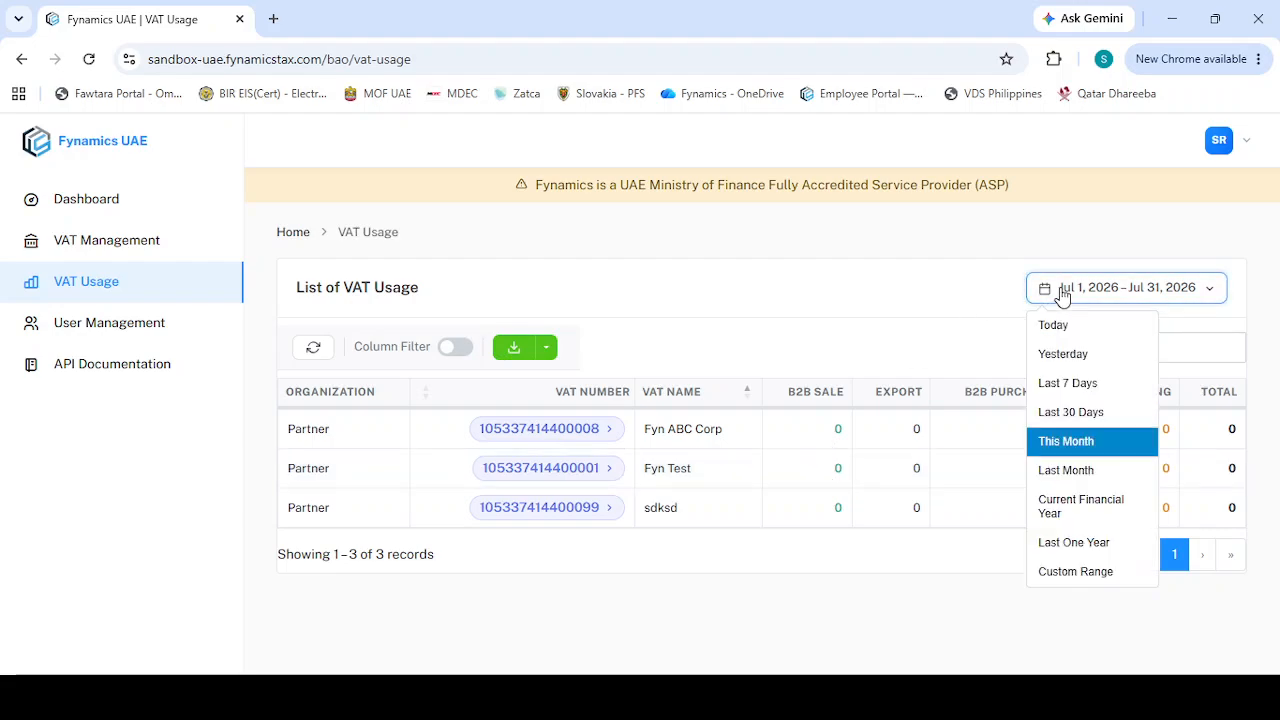
click(934, 306)
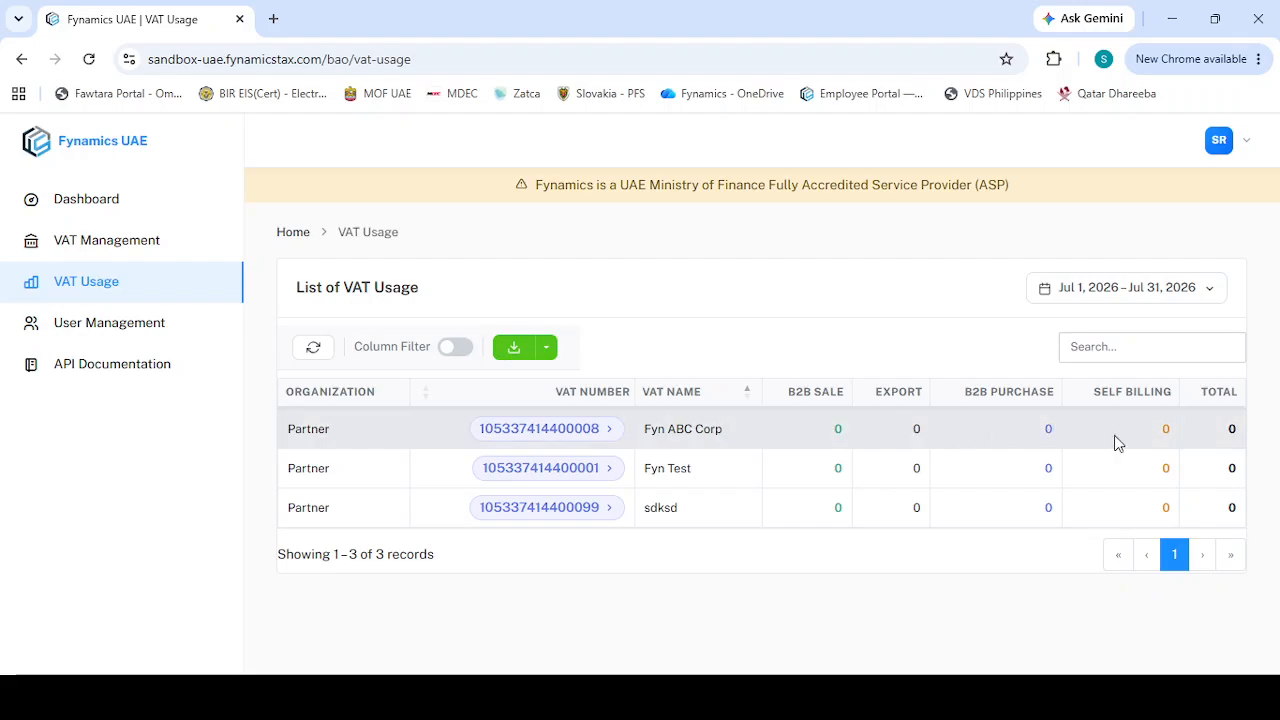
click(563, 472)
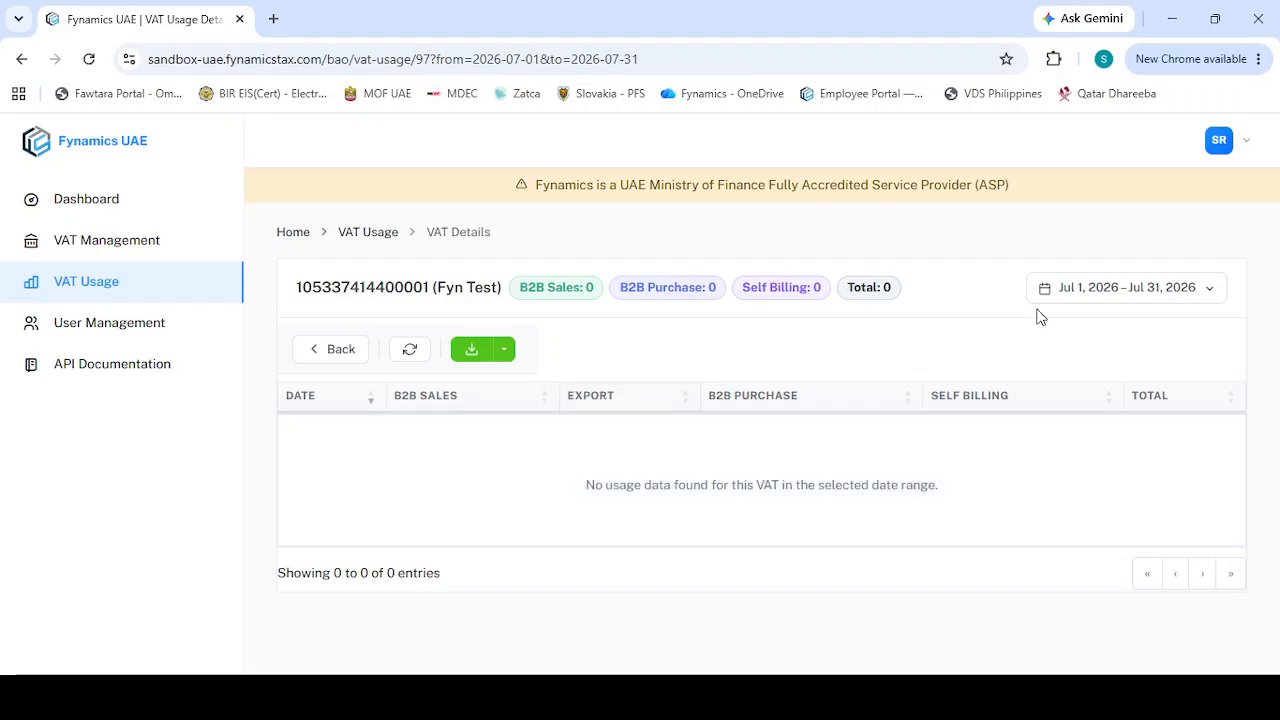
Inspect the Fyn Test usage details' date presets and export formats, then go back to the usage list
click(1050, 295)
click(965, 331)
click(503, 351)
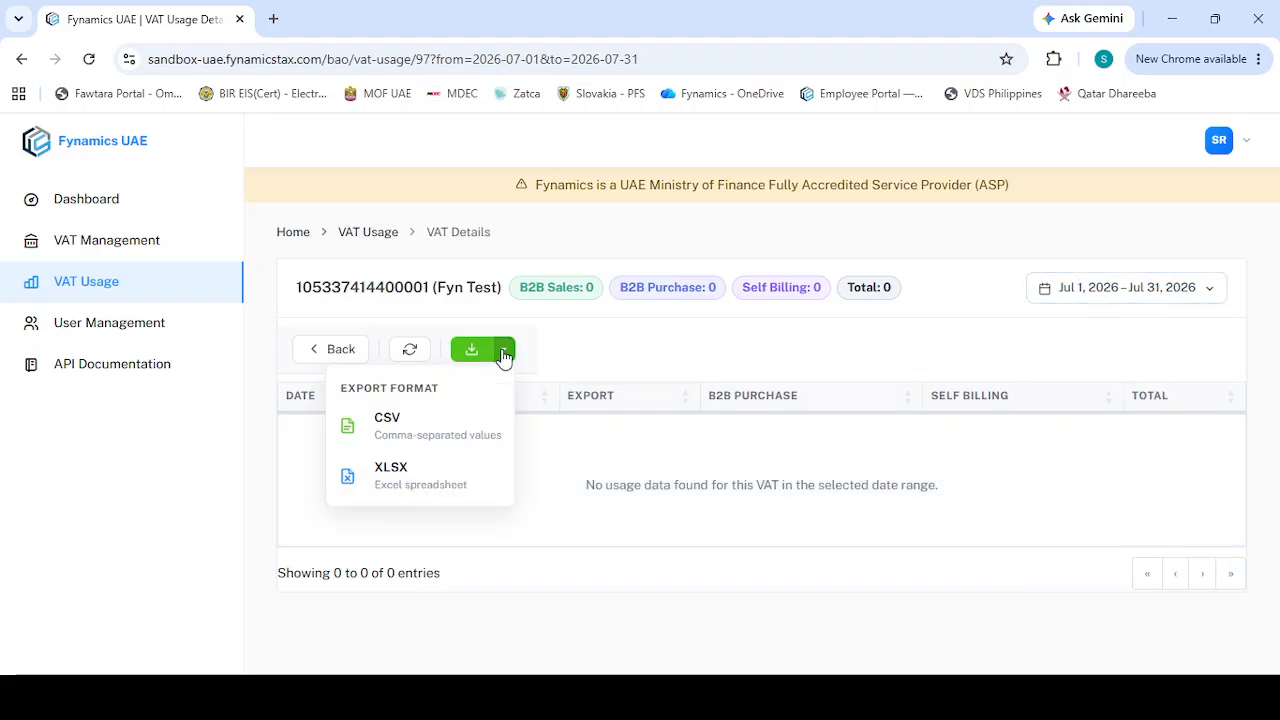
click(503, 352)
click(352, 352)
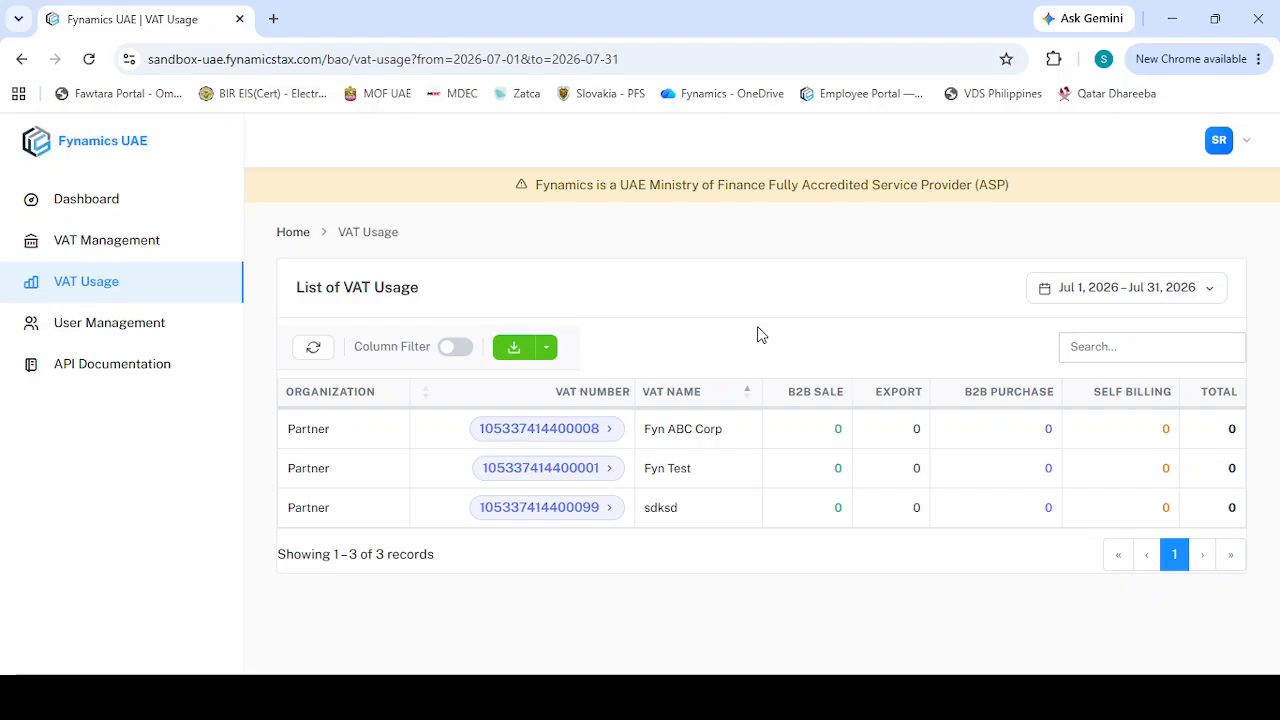
Open the Add Admin User form in User Management, explore its Domain, Role and VAT Access fields, and close it unsaved
click(153, 318)
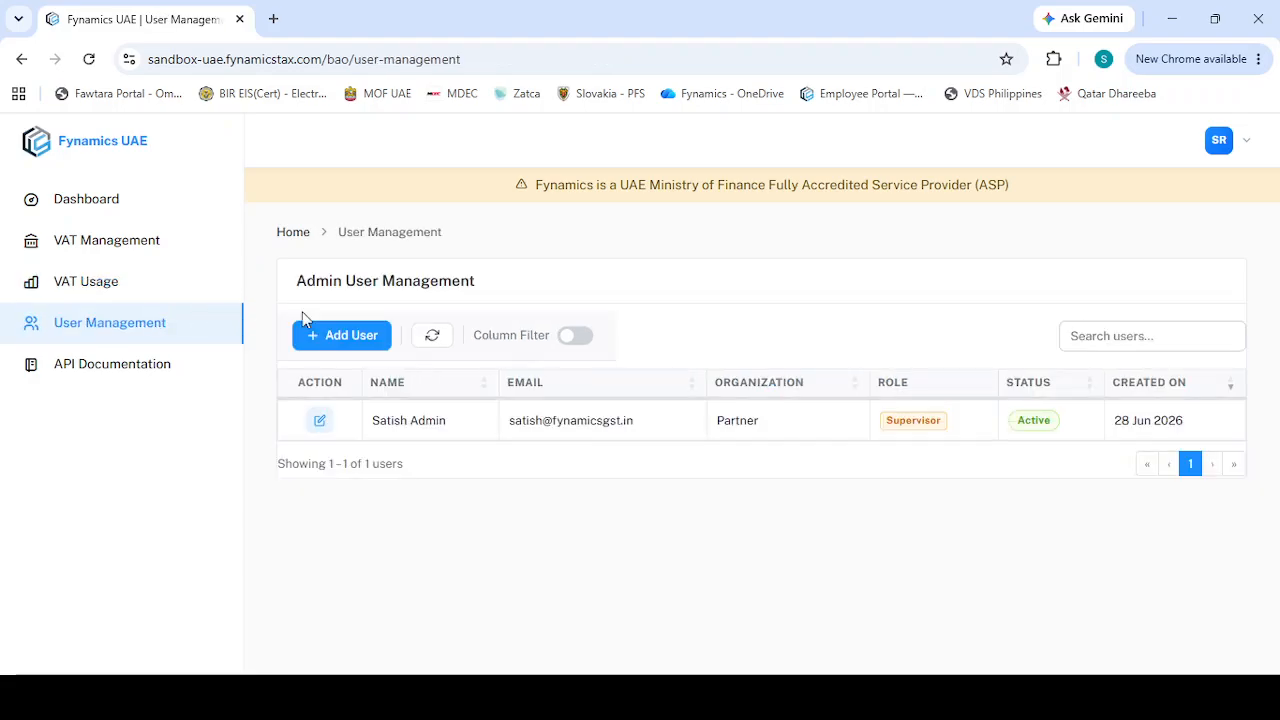
click(340, 337)
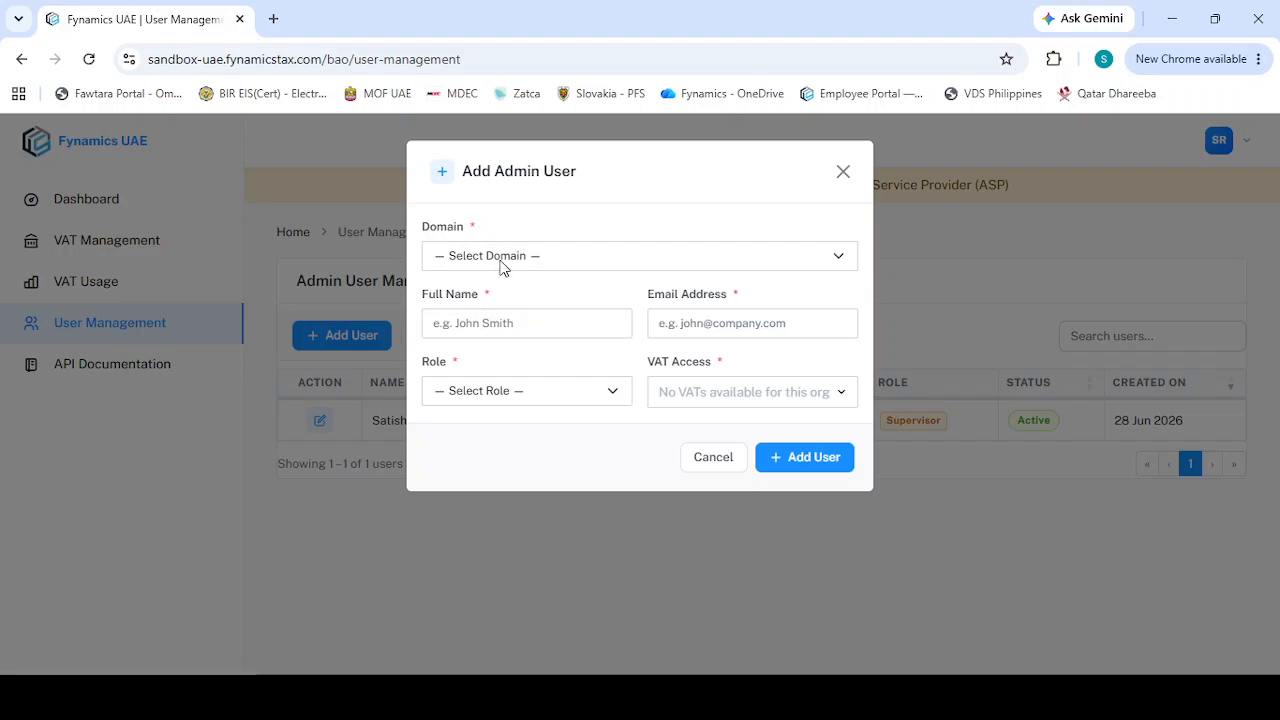
click(500, 262)
click(508, 310)
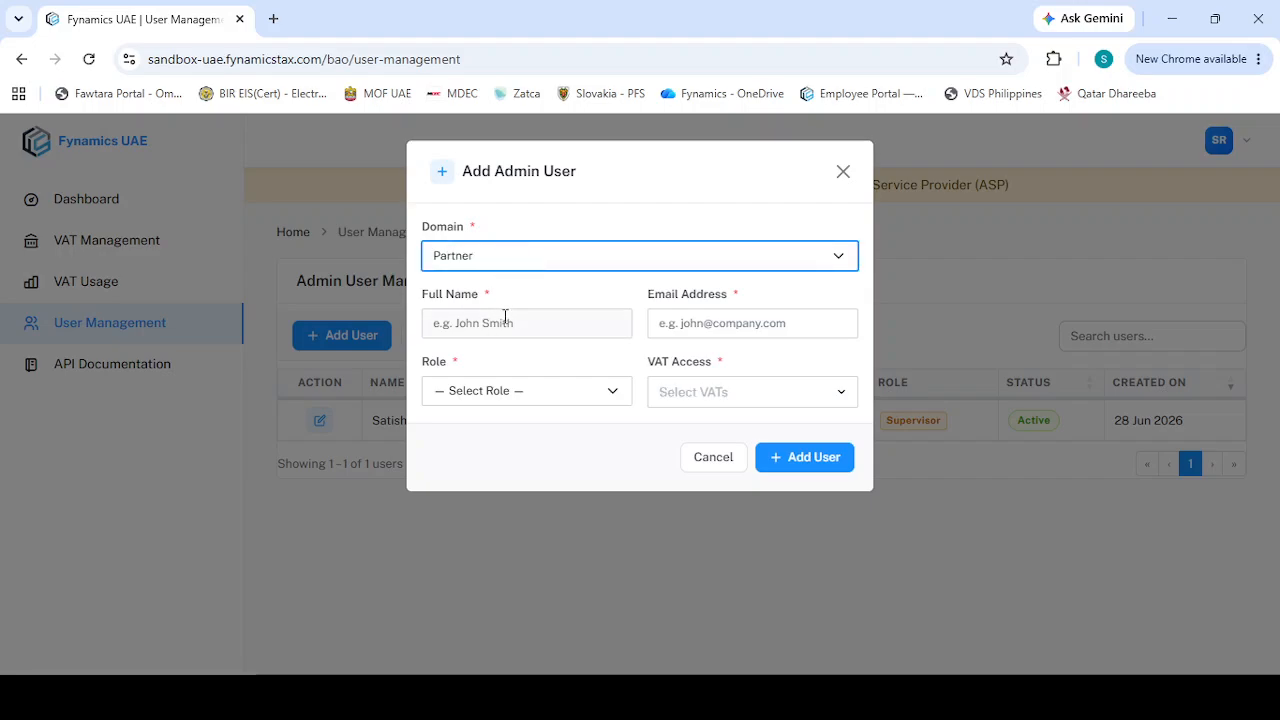
click(569, 390)
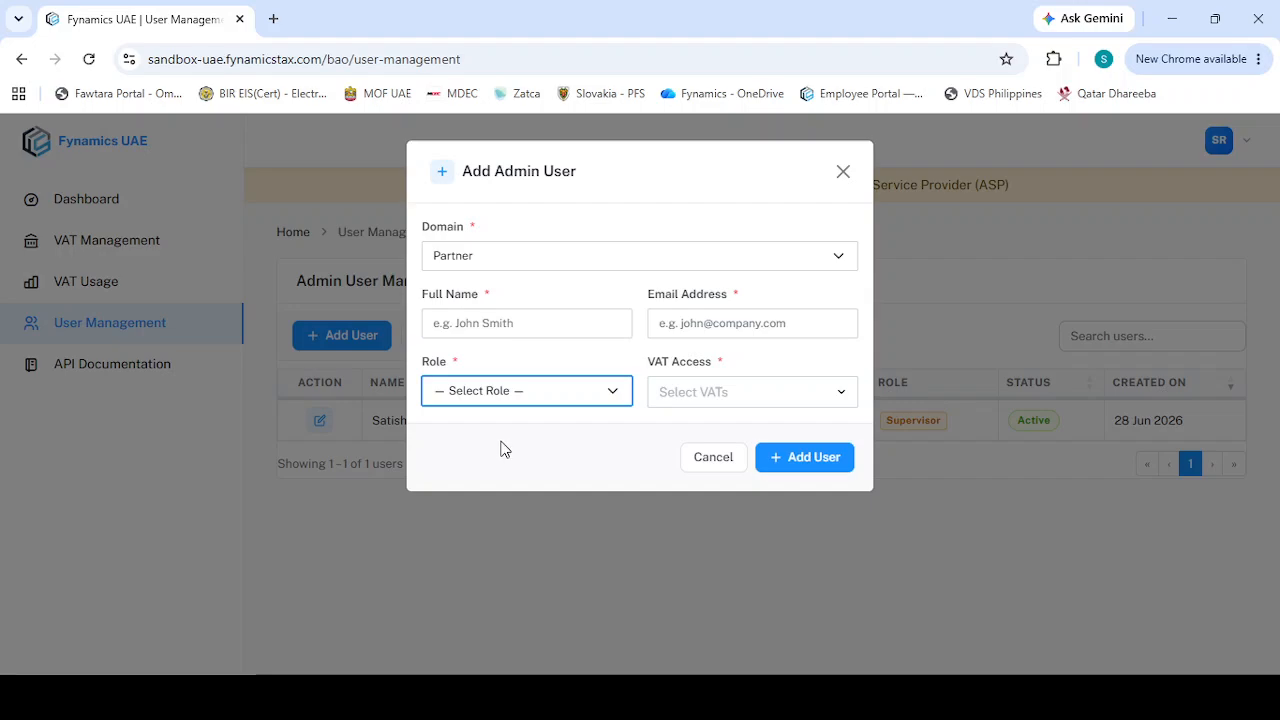
click(709, 402)
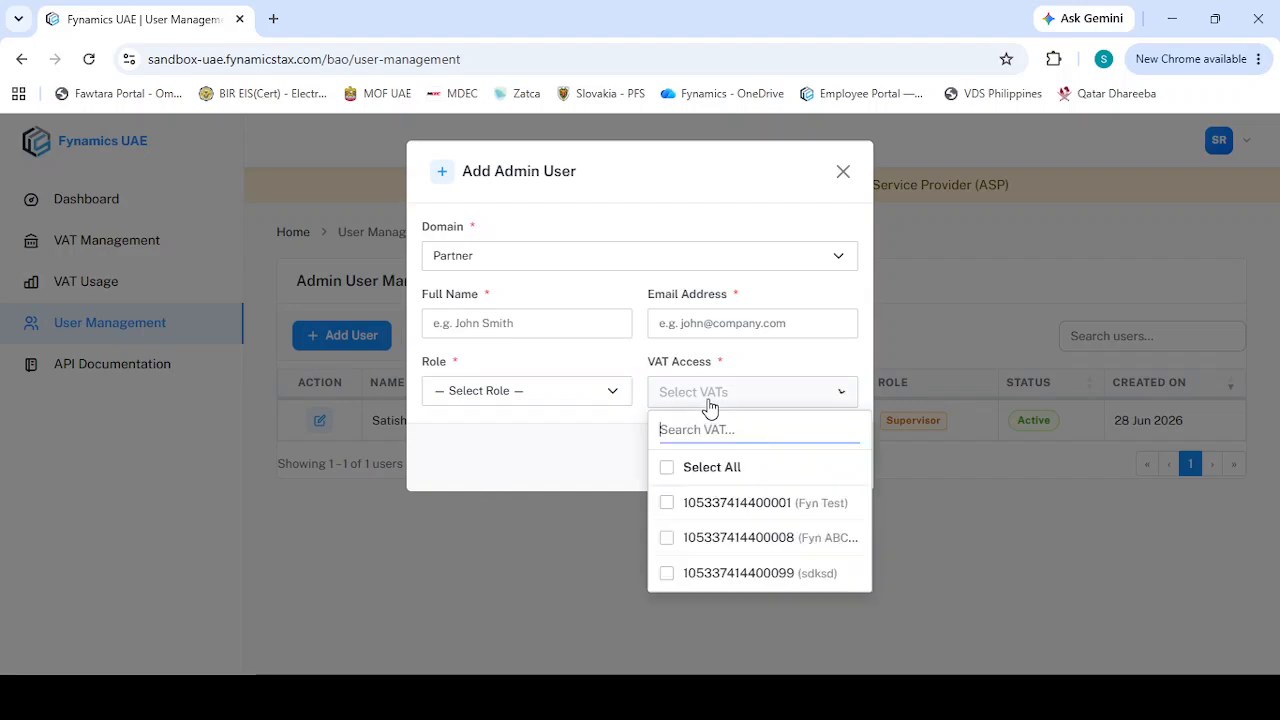
click(569, 419)
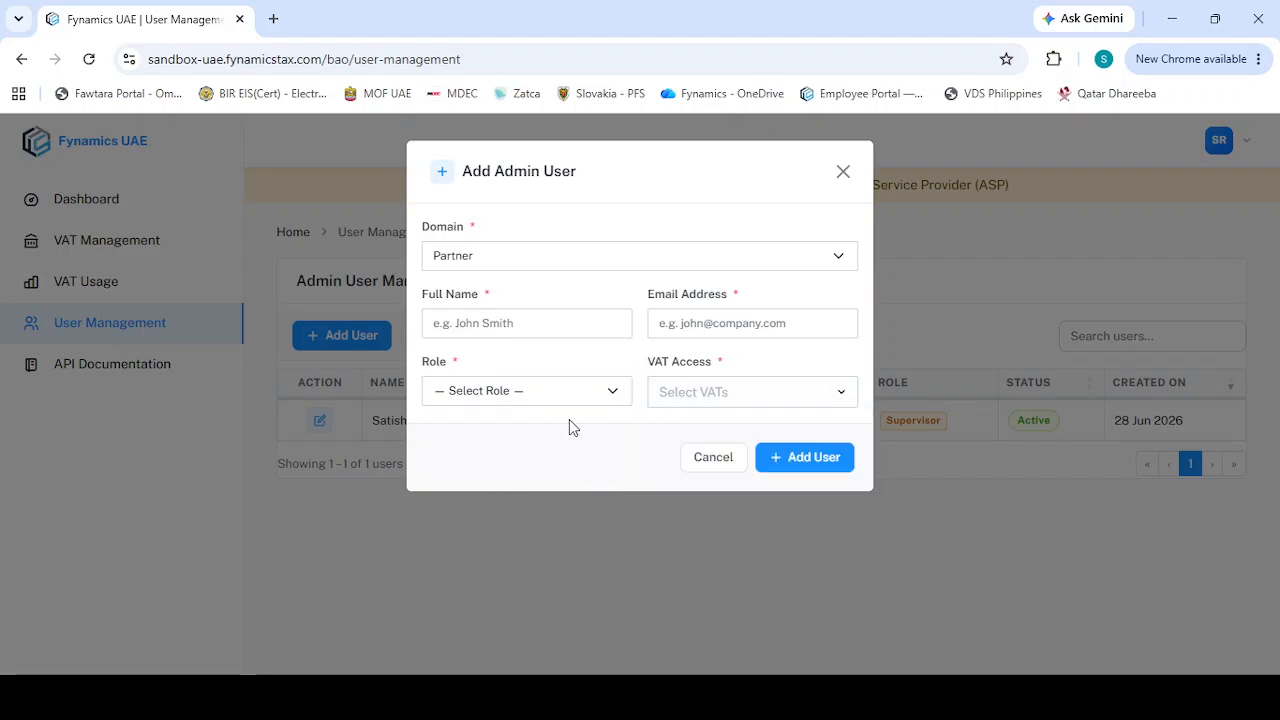
click(843, 172)
Open the API Documentation, view the OAuth 2.0 Token - Client Credentials section, and return to the portal tab
click(146, 377)
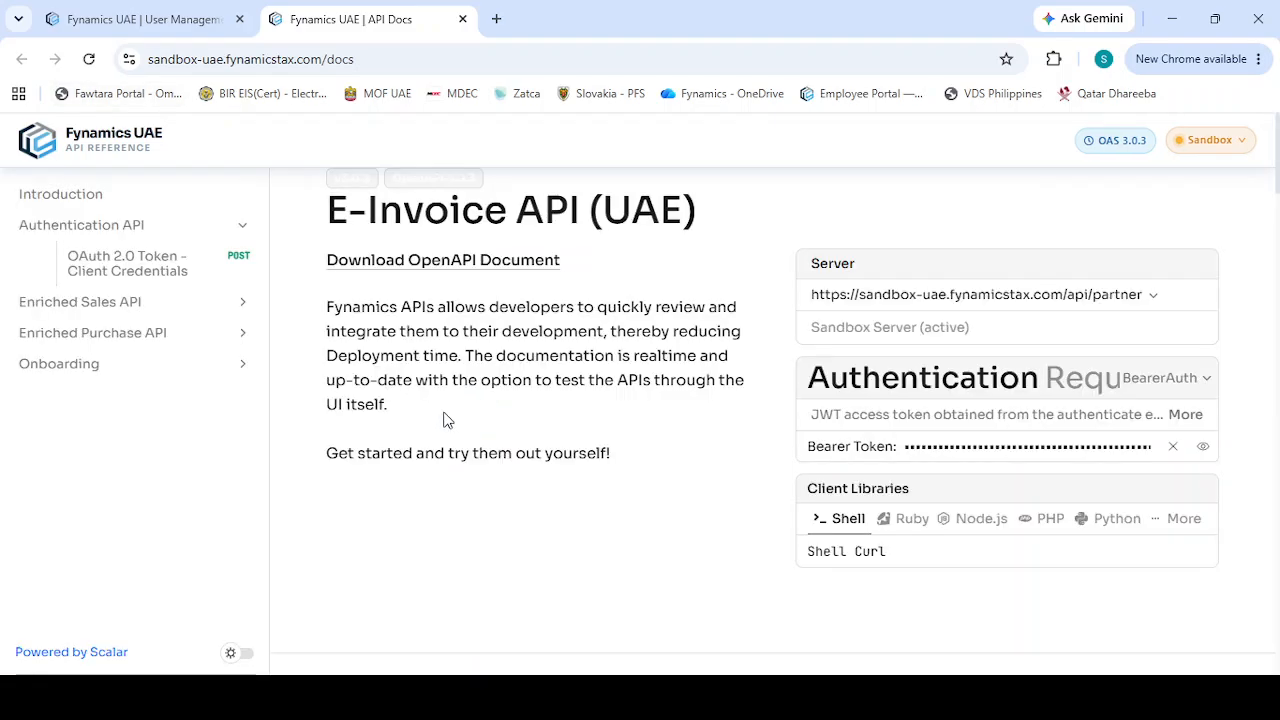
click(166, 276)
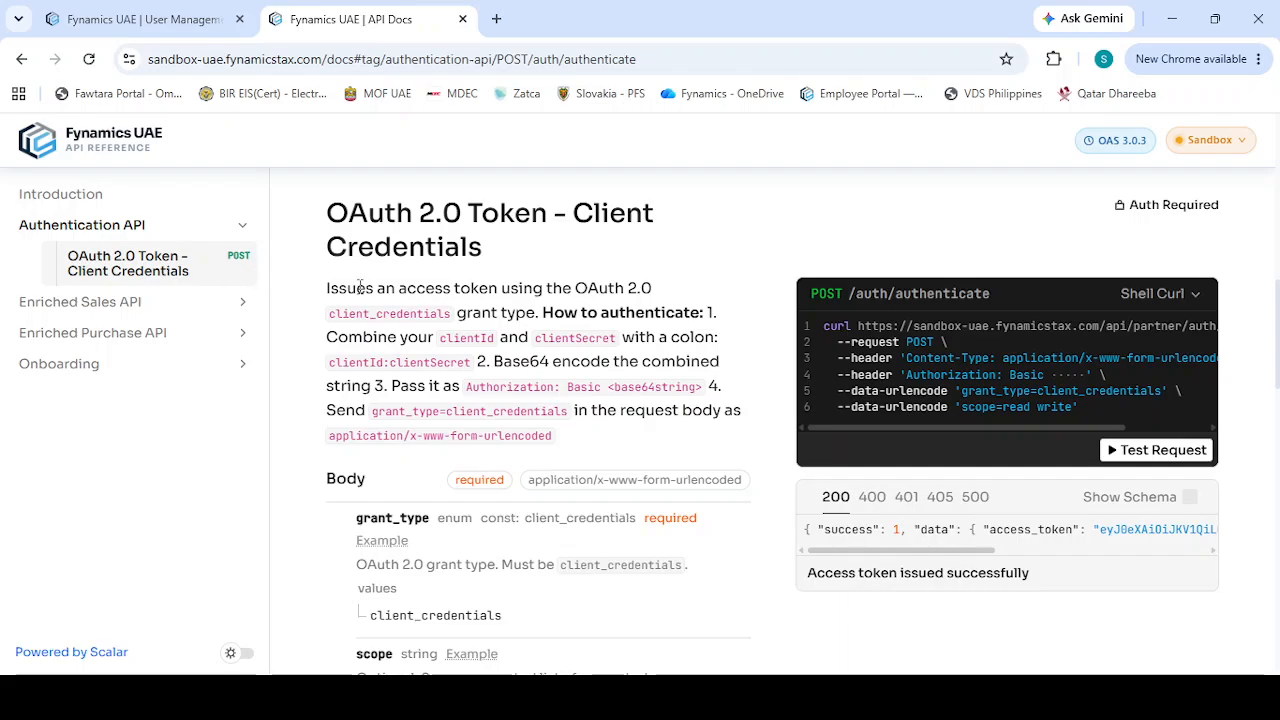
click(197, 17)
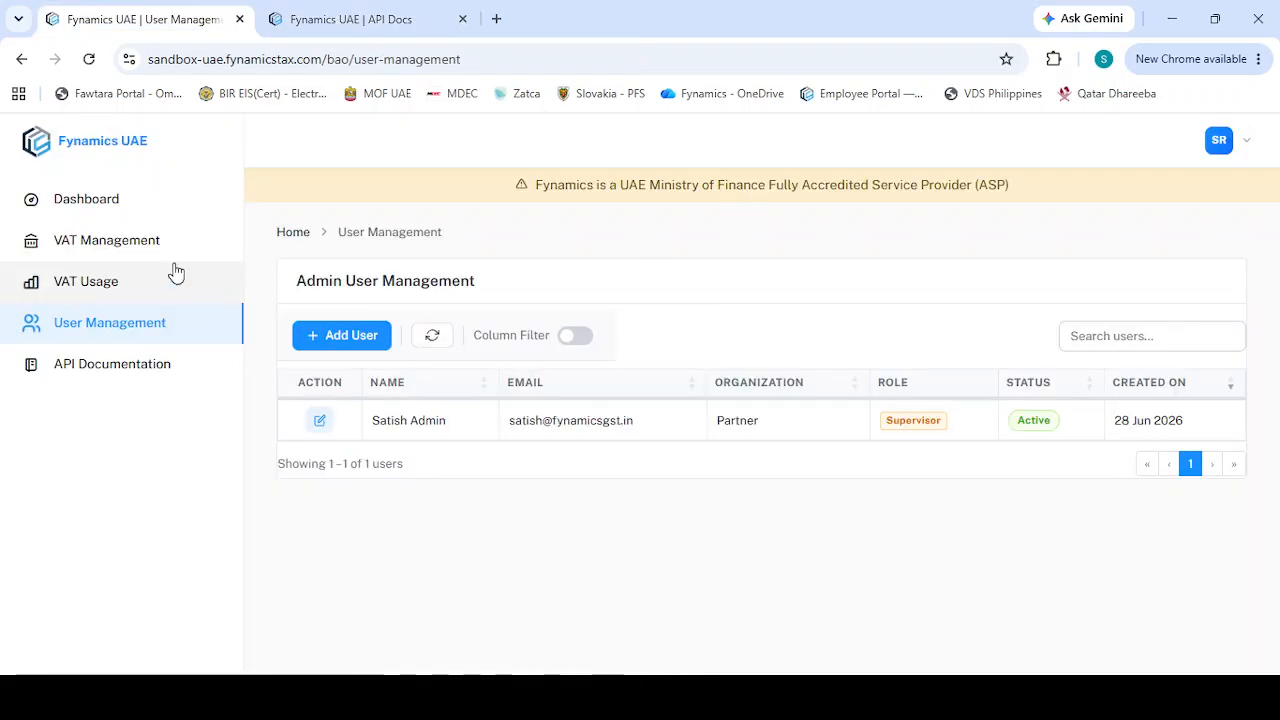
Open My Profile's OAuth Credentials and compare them with the API documentation tab
click(1250, 136)
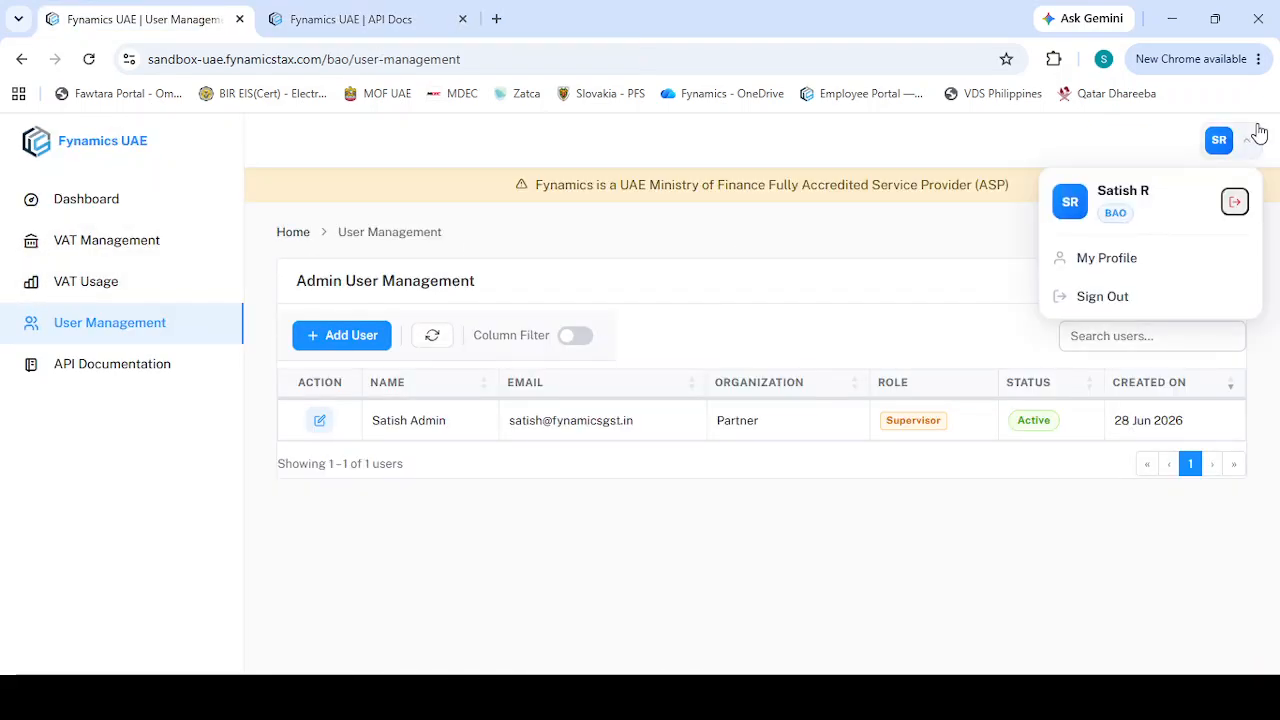
click(1142, 262)
click(436, 561)
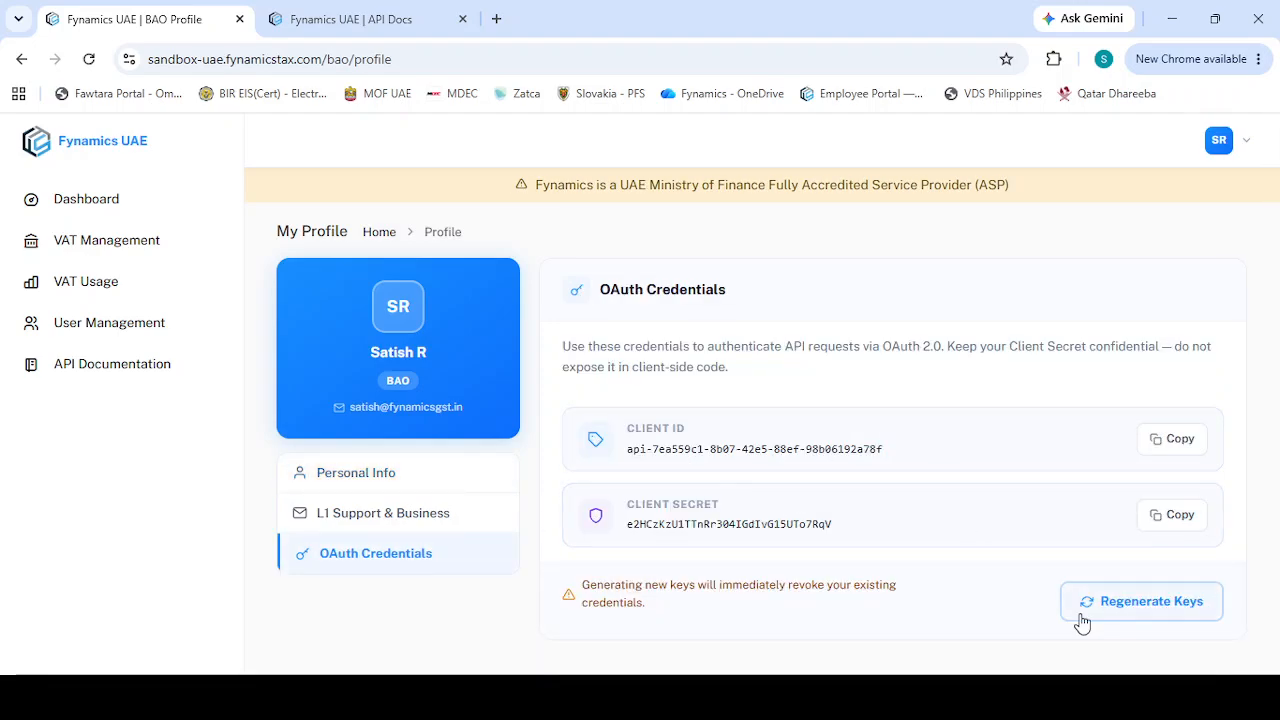
click(420, 10)
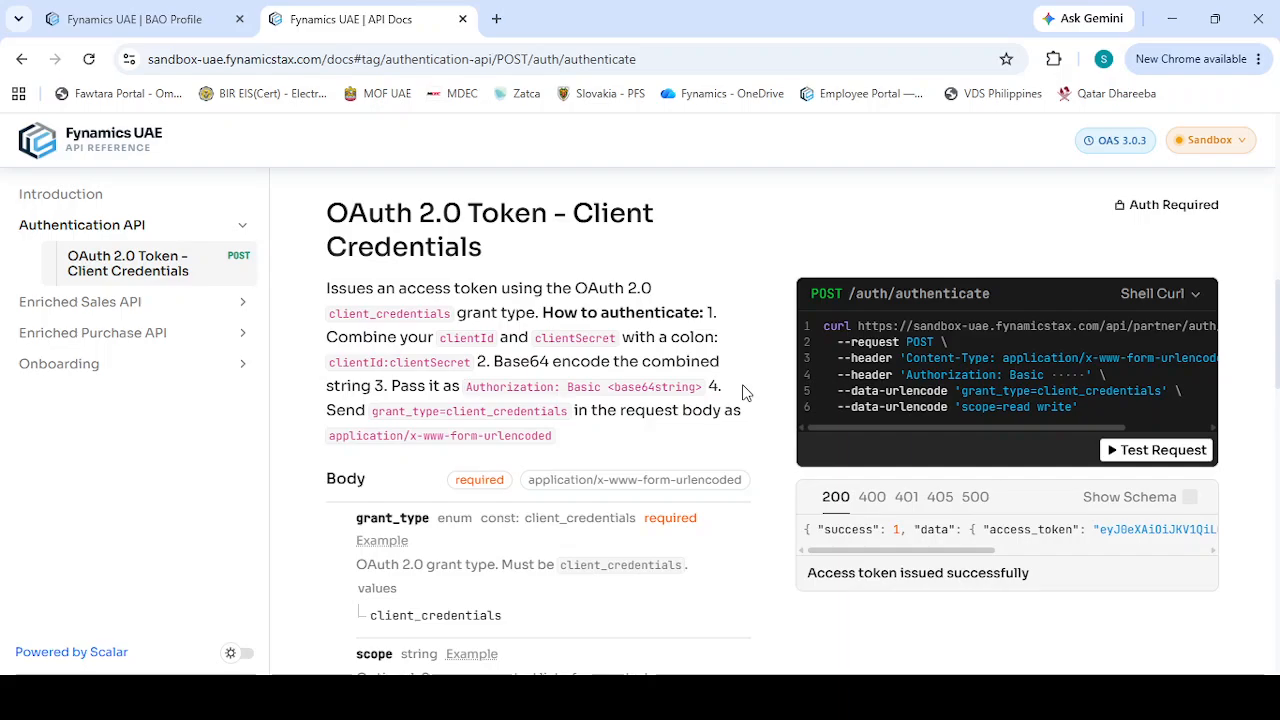
click(193, 34)
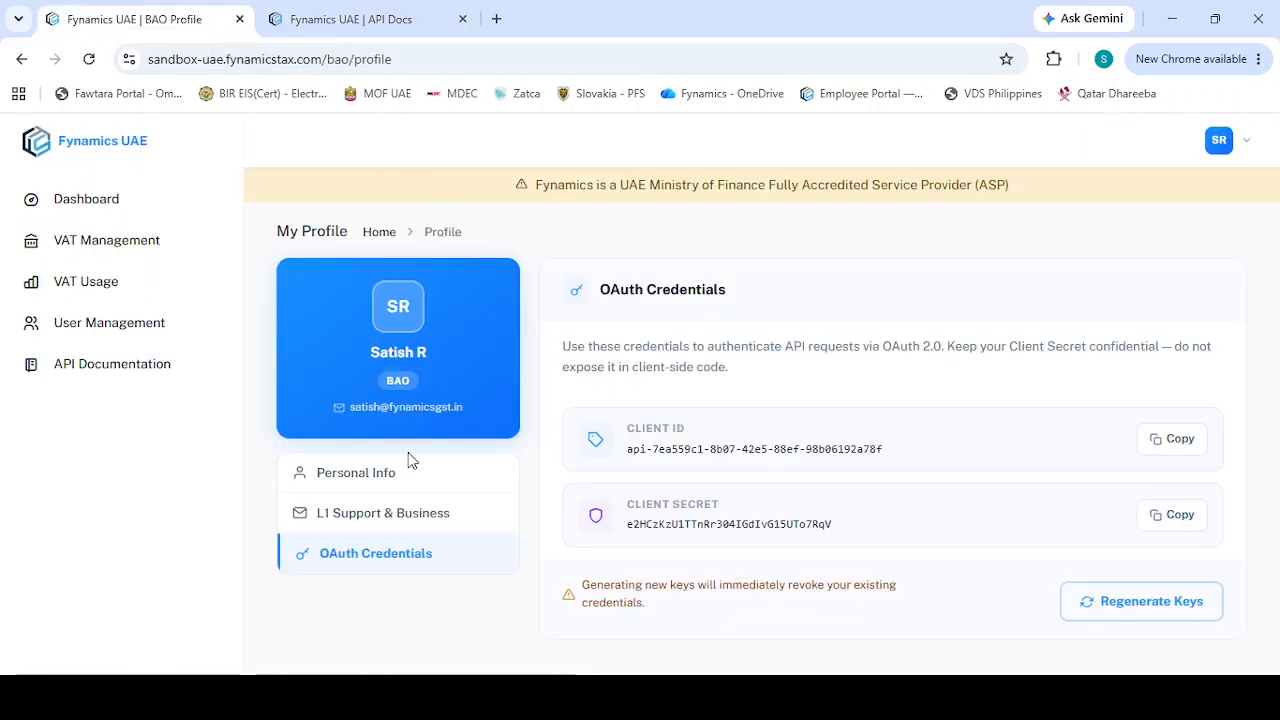
Review the profile's L1 Support & Business, Personal Info and OAuth Credentials sections, then open the Dashboard
click(393, 522)
scroll(814, 423, down, 2)
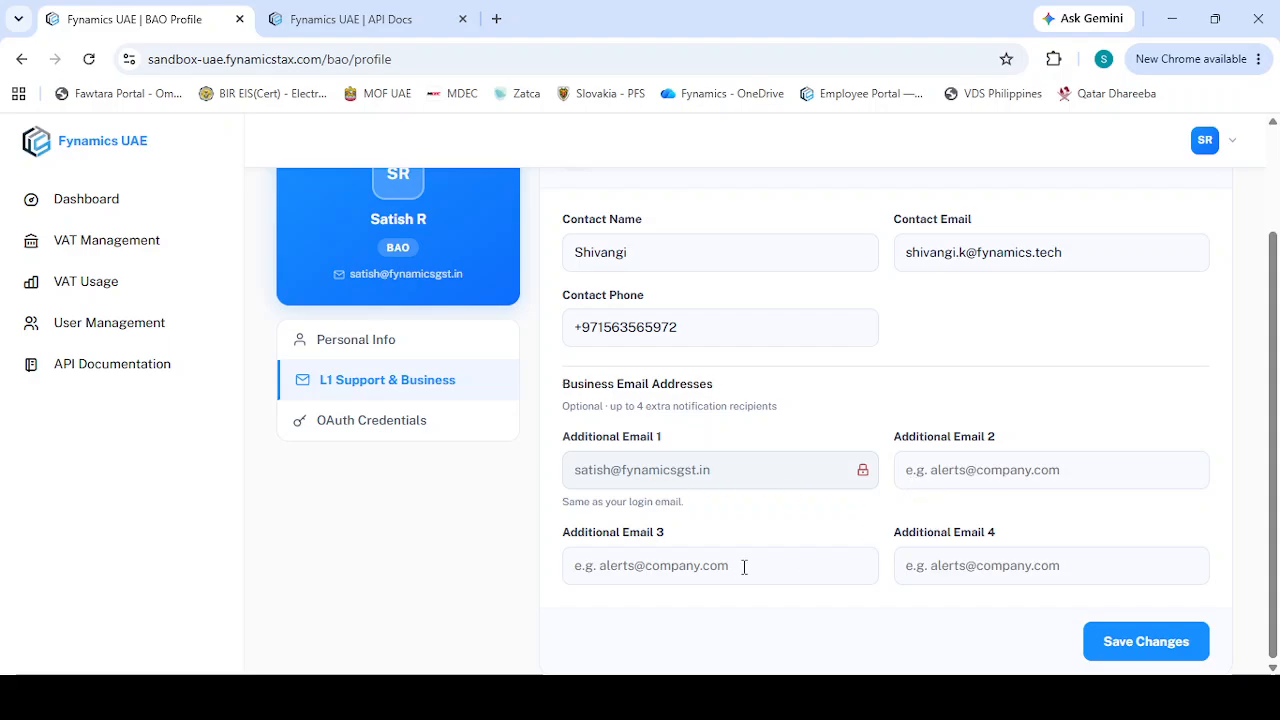
click(383, 350)
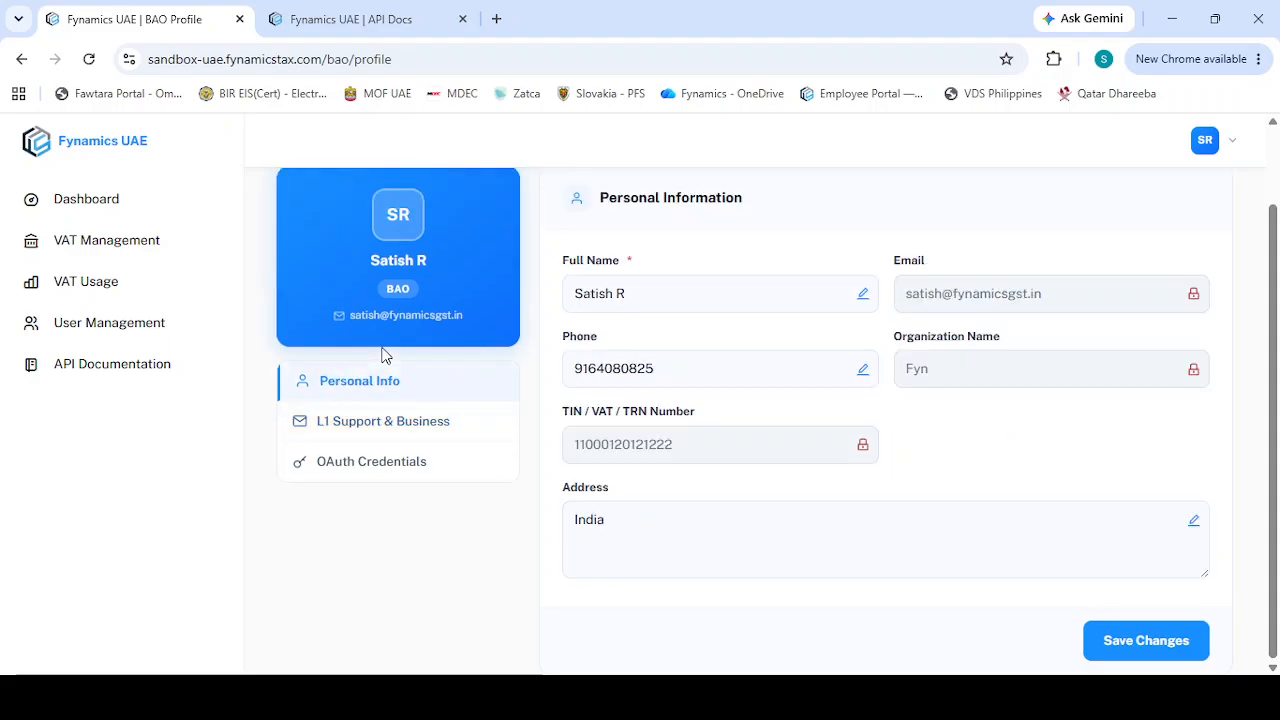
click(371, 468)
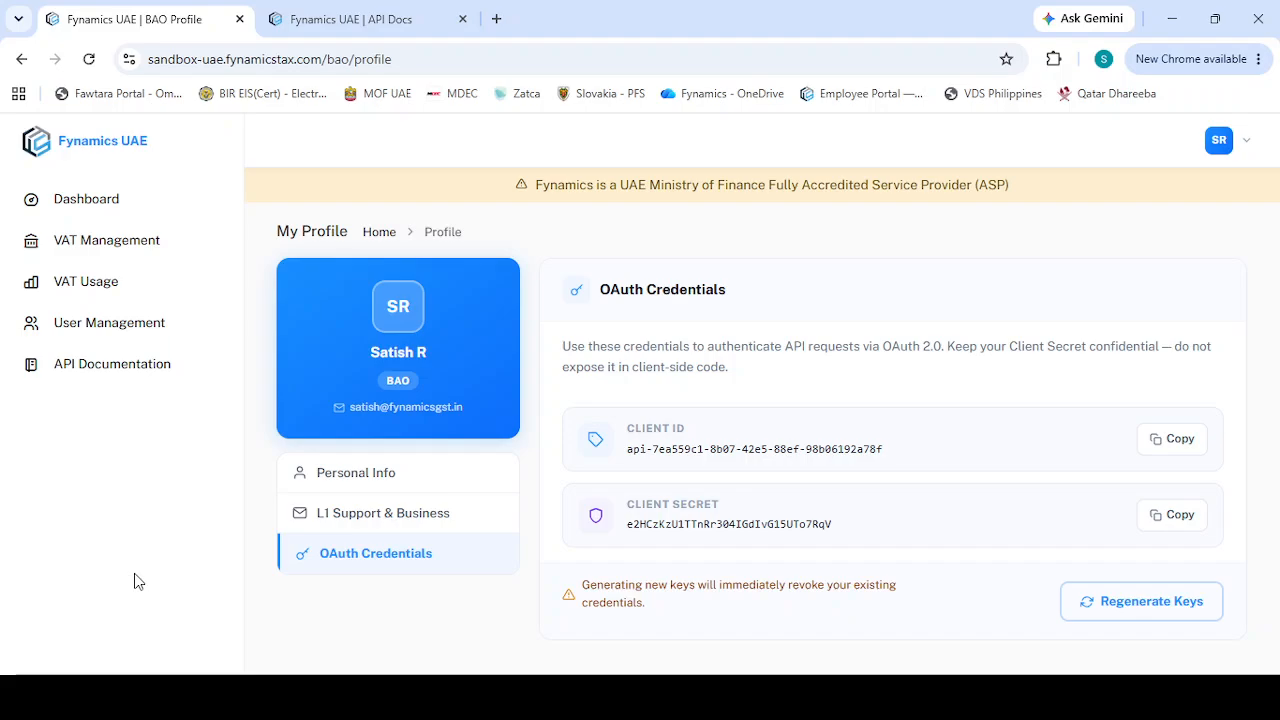
click(86, 204)
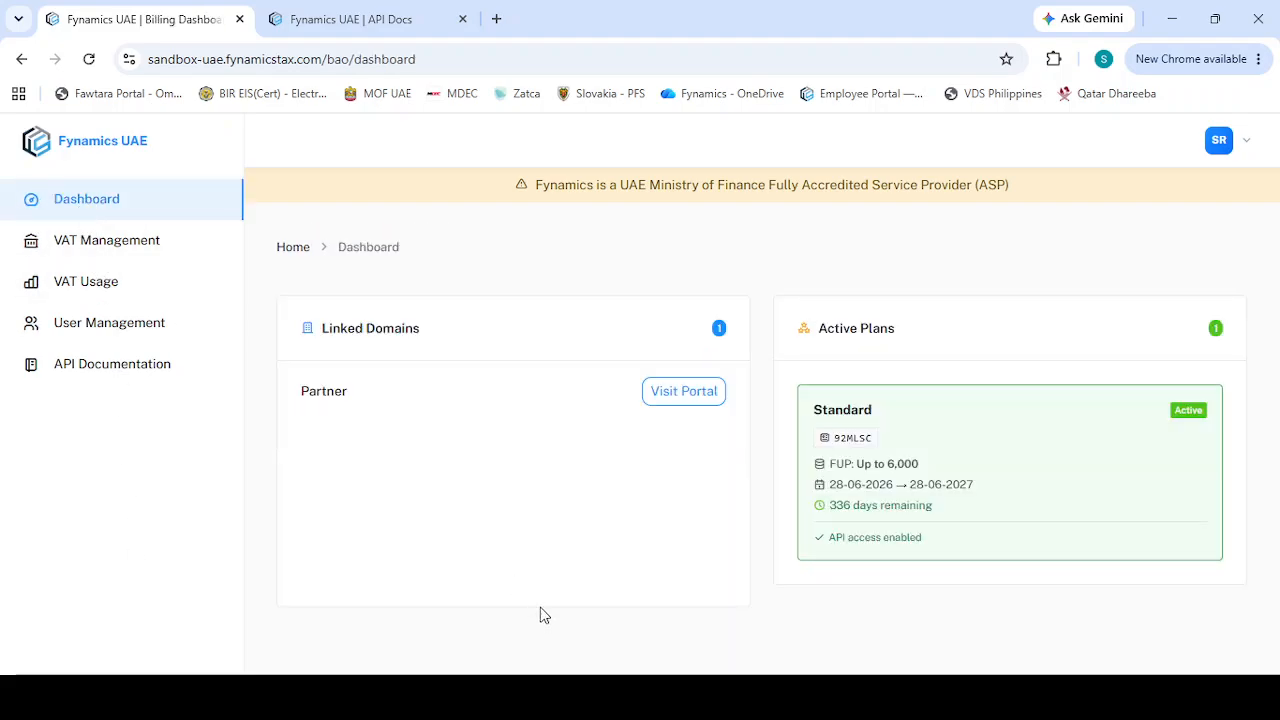